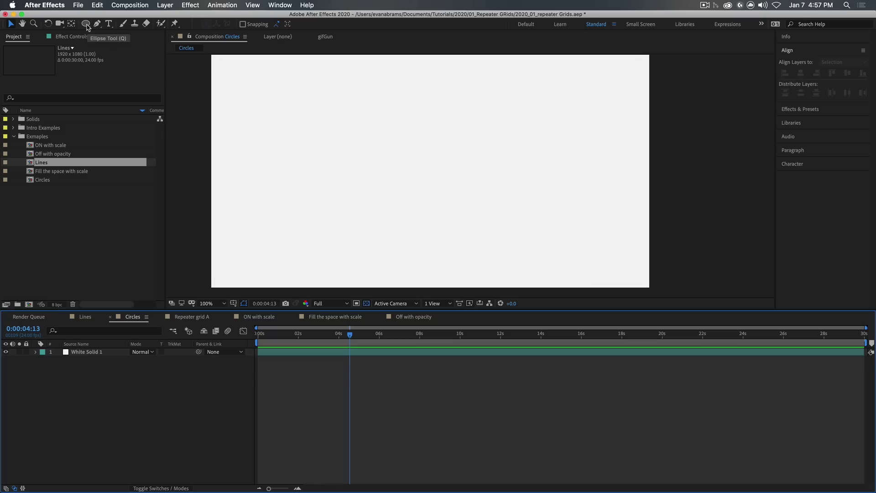
Draw a full-frame ellipse on a new shape layer and expand its Ellipse 1 group
{"action": "double_click", "coordinate": [87, 26]}
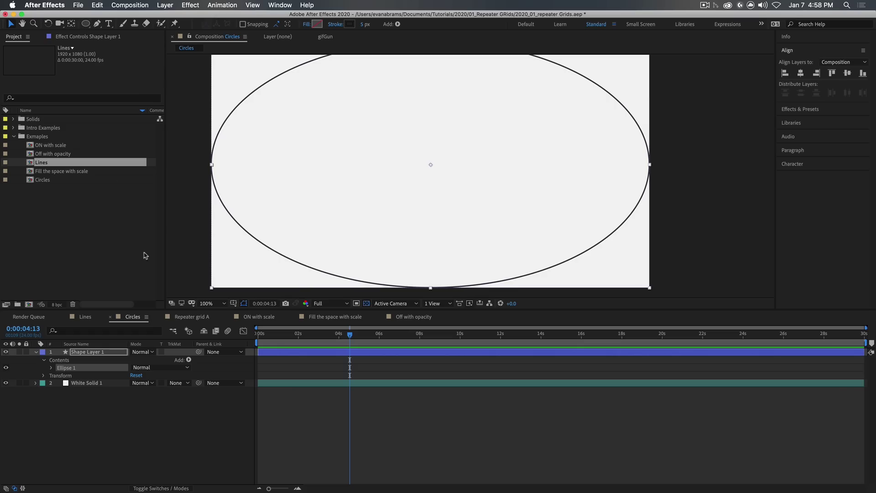
{"action": "left_click", "coordinate": [332, 458]}
{"action": "left_click", "coordinate": [105, 353]}
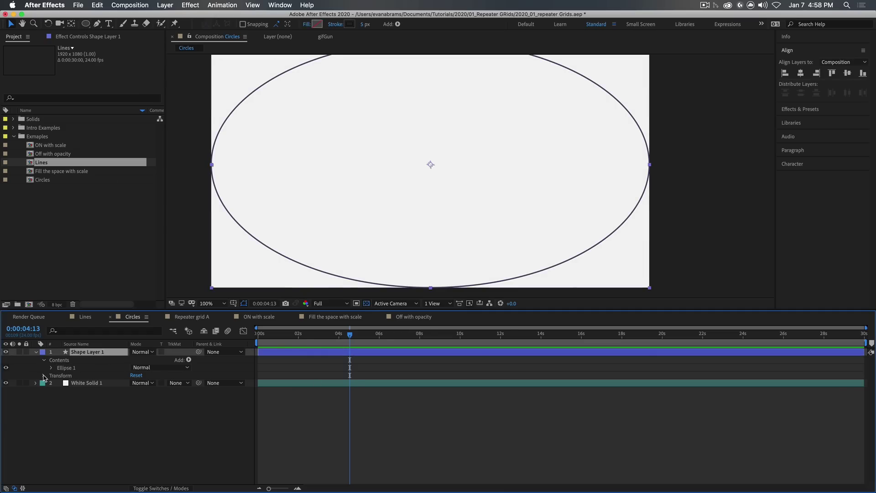
{"action": "left_click", "coordinate": [45, 376]}
{"action": "left_click", "coordinate": [71, 389]}
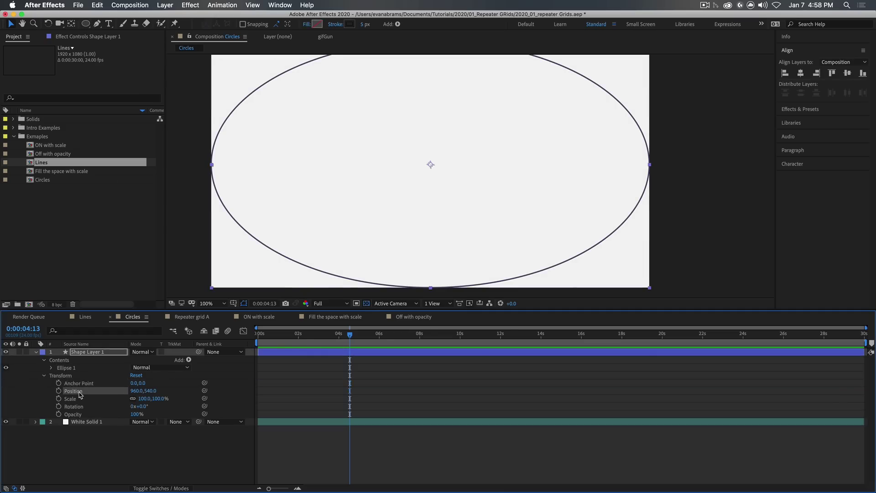
{"action": "left_click", "coordinate": [65, 368]}
{"action": "left_click", "coordinate": [58, 361]}
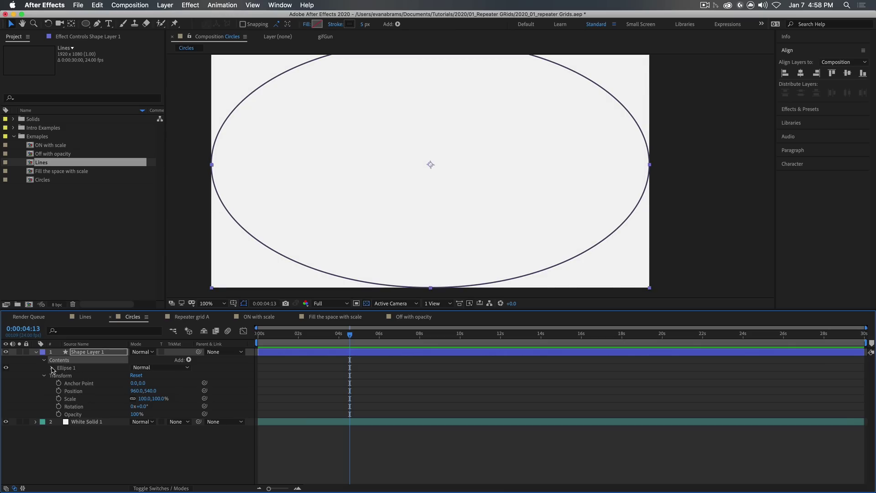
{"action": "left_click", "coordinate": [64, 369]}
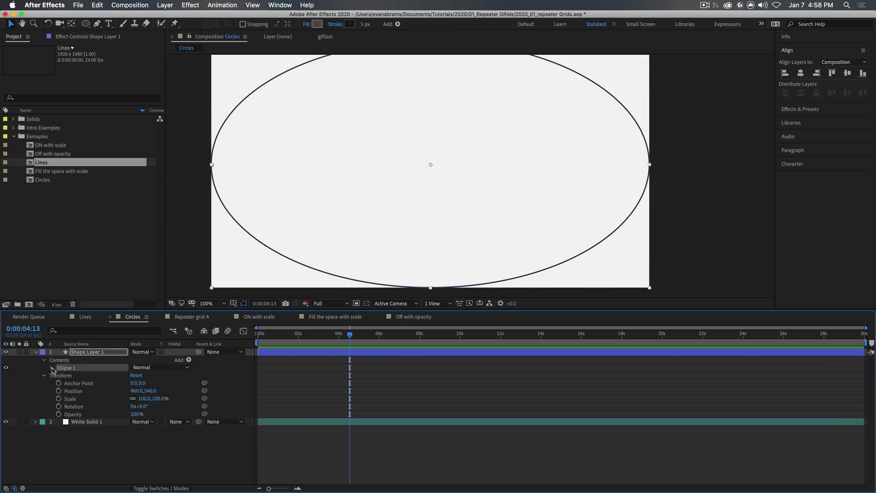
{"action": "left_click", "coordinate": [52, 368]}
{"action": "left_click", "coordinate": [80, 398]}
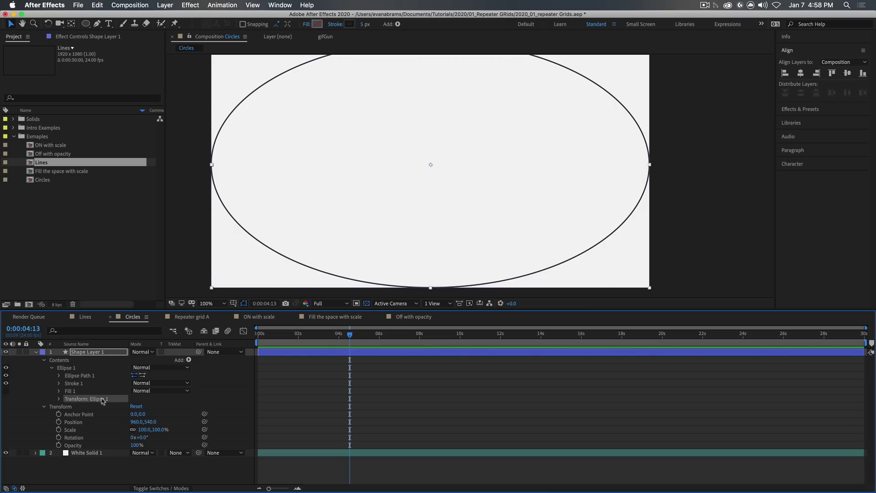
Set Ellipse Path 1 Size to 30 by 30
{"action": "left_click", "coordinate": [74, 376]}
{"action": "left_click", "coordinate": [59, 376]}
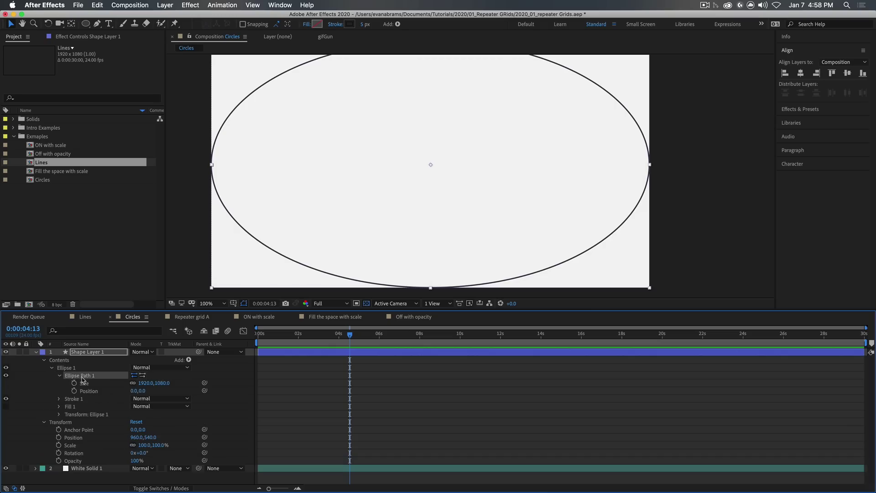
{"action": "left_click", "coordinate": [133, 383]}
{"action": "left_click", "coordinate": [146, 383]}
{"action": "type", "text": "30"}
{"action": "key", "text": "Tab"}
{"action": "type", "text": "30"}
{"action": "key", "text": "Return"}
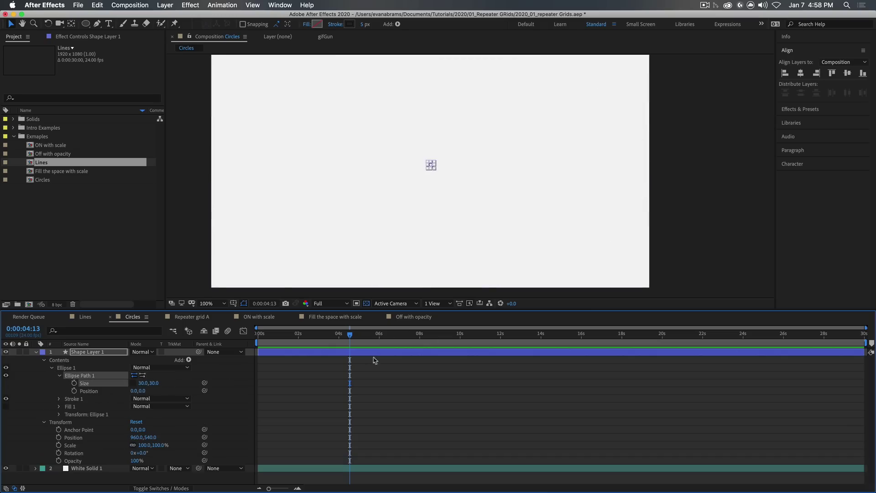
Delete Stroke 1 so the dot has no outline
{"action": "left_click", "coordinate": [489, 151]}
{"action": "left_click", "coordinate": [432, 166]}
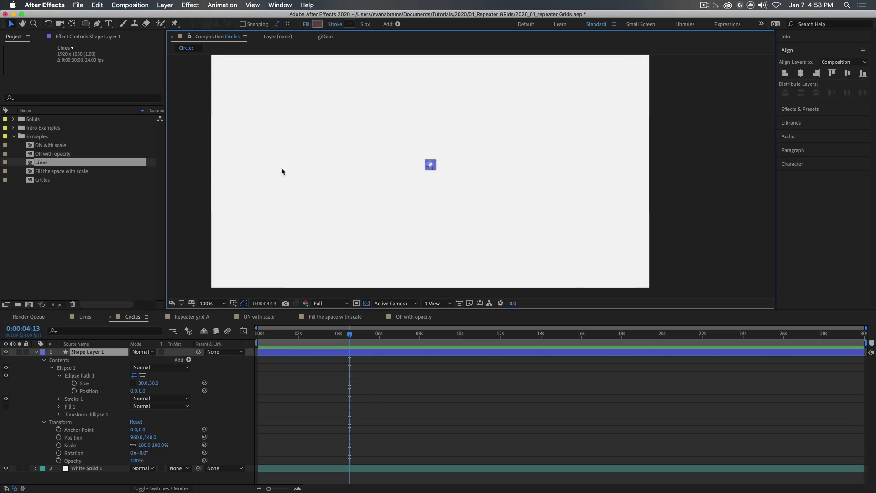
{"action": "left_click", "coordinate": [73, 399]}
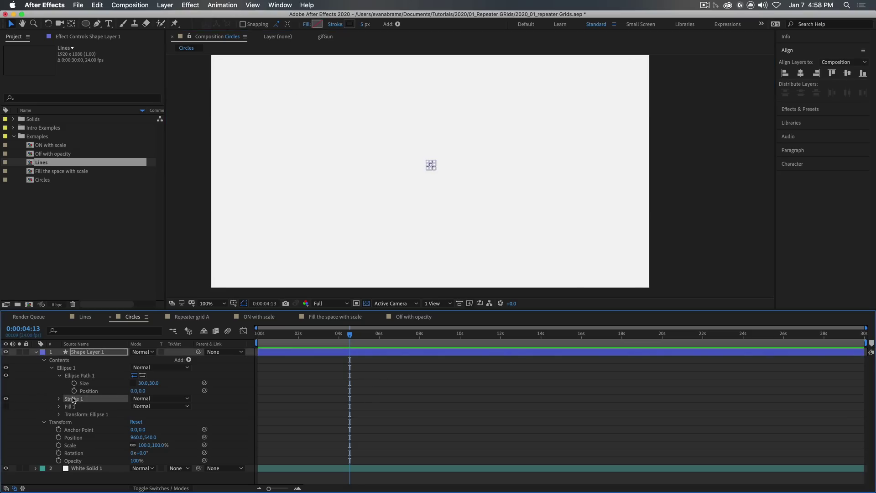
{"action": "key", "text": "Delete"}
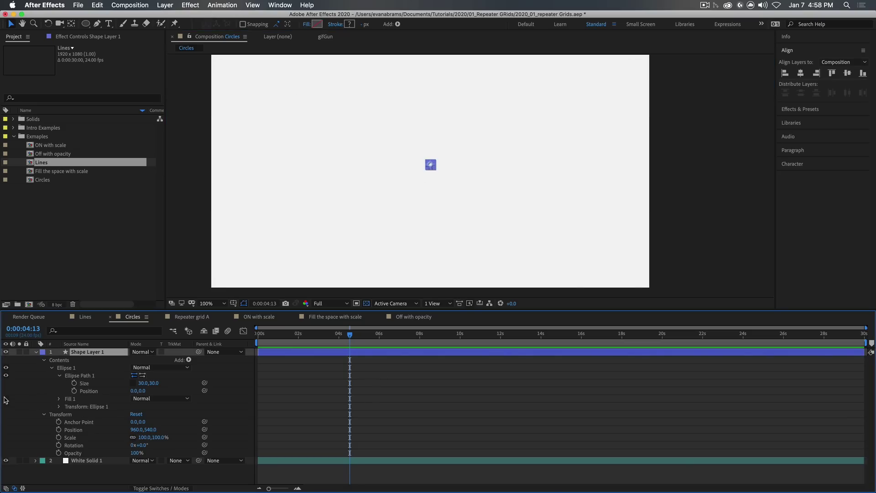
{"action": "left_click", "coordinate": [6, 399]}
Set the dot's fill colour to black
{"action": "left_click", "coordinate": [284, 396]}
{"action": "left_click", "coordinate": [431, 165]}
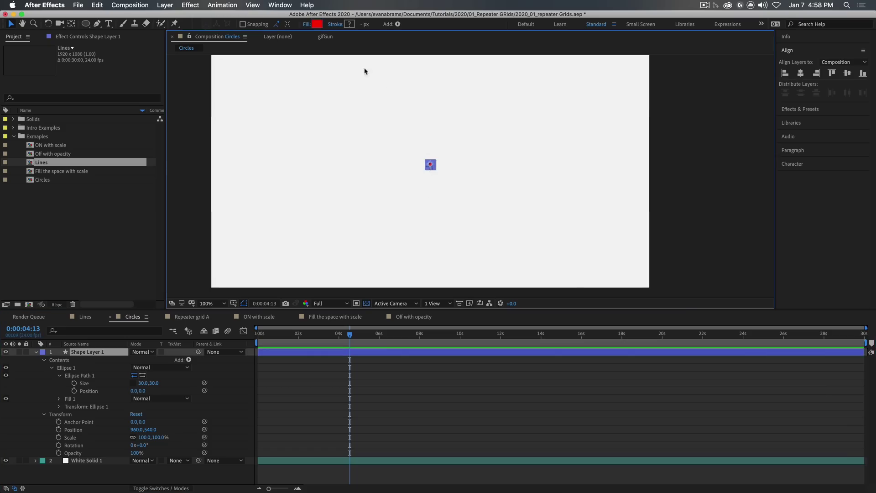
{"action": "left_click", "coordinate": [317, 25]}
{"action": "left_click", "coordinate": [593, 231]}
{"action": "left_click", "coordinate": [671, 137]}
{"action": "left_click", "coordinate": [70, 368]}
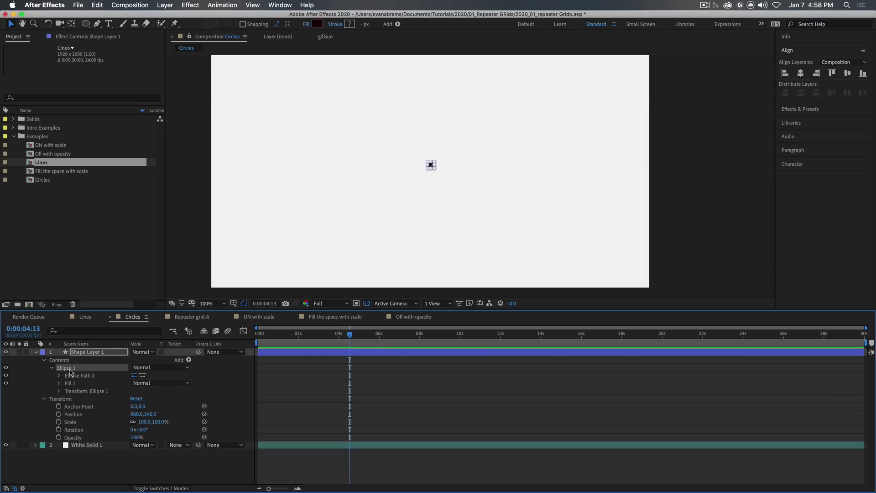
Add a Repeater to the dot and set Copies to 9
{"action": "left_click", "coordinate": [188, 360]}
{"action": "left_click", "coordinate": [215, 432]}
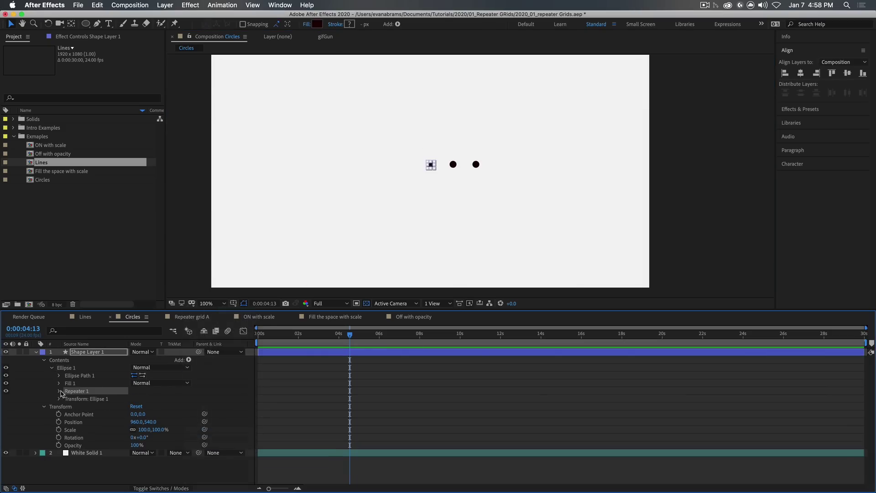
{"action": "left_click", "coordinate": [59, 392]}
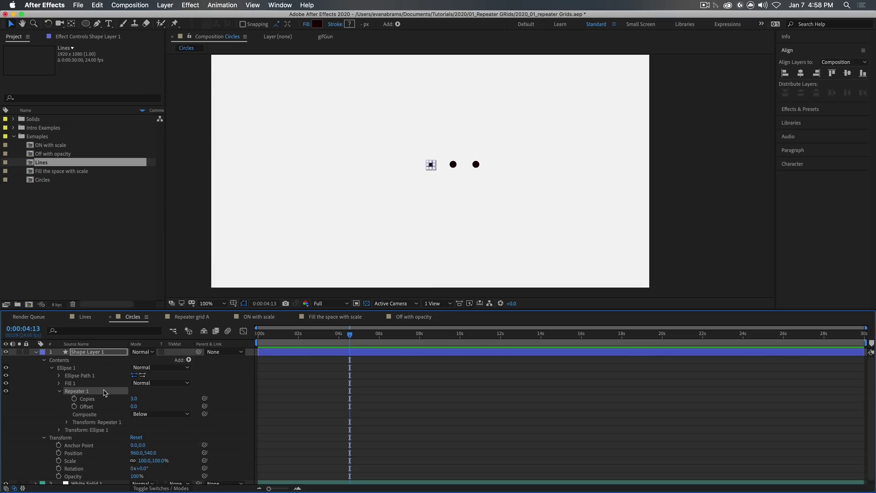
{"action": "left_click", "coordinate": [134, 399]}
{"action": "type", "text": "9"}
{"action": "key", "text": "Return"}
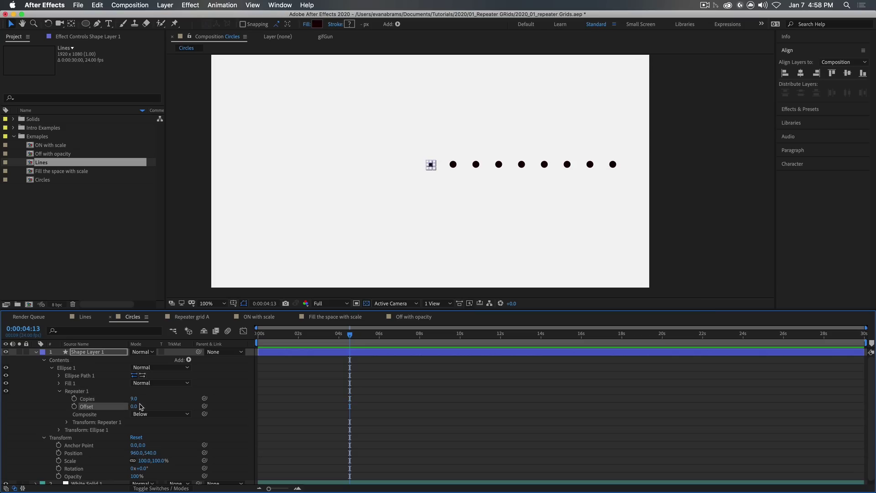
Try increasing the repeater's Scale, then undo to keep copies at 100%
{"action": "left_click_drag", "start_coordinate": [139, 406], "coordinate": [135, 406]}
{"action": "left_click", "coordinate": [67, 423]}
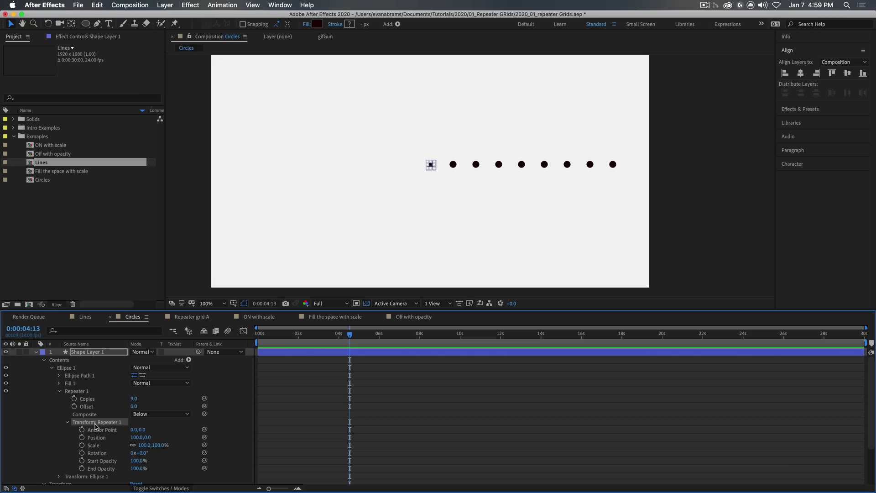
{"action": "left_click", "coordinate": [102, 438]}
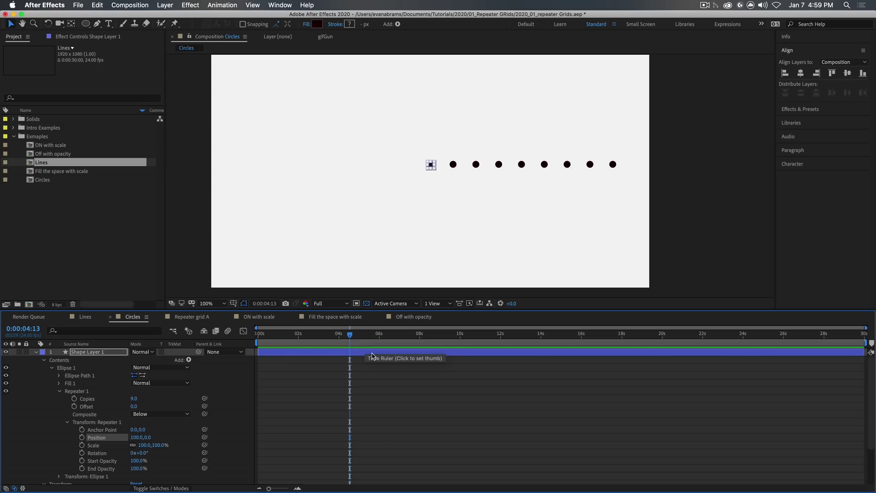
{"action": "left_click_drag", "start_coordinate": [155, 446], "coordinate": [161, 446]}
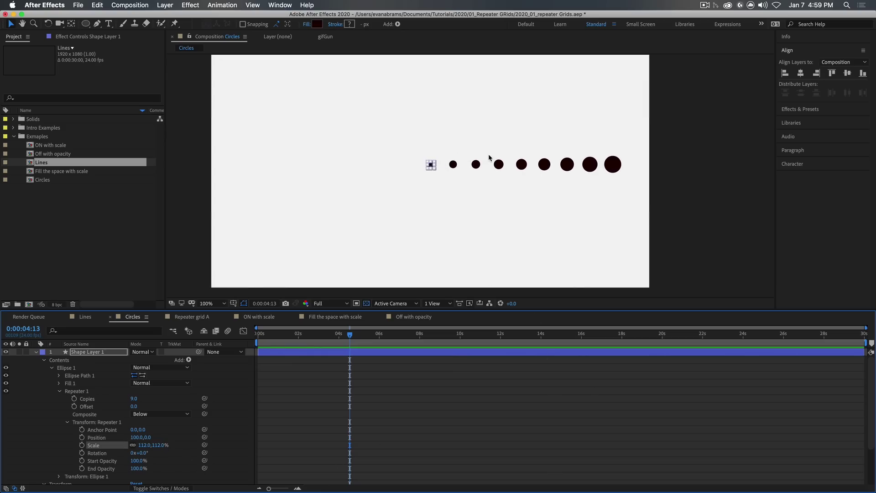
{"action": "key", "text": "super+z"}
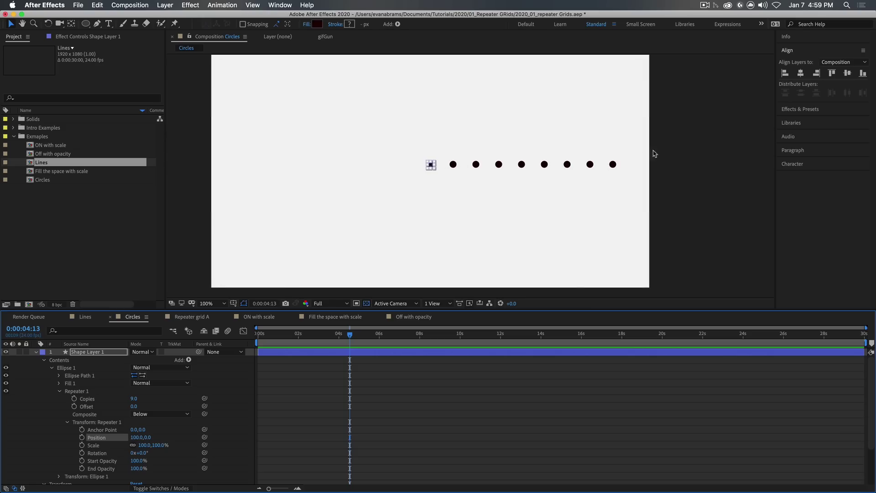
Collapse Repeater 1 and duplicate it into Repeater 2
{"action": "left_click", "coordinate": [91, 422]}
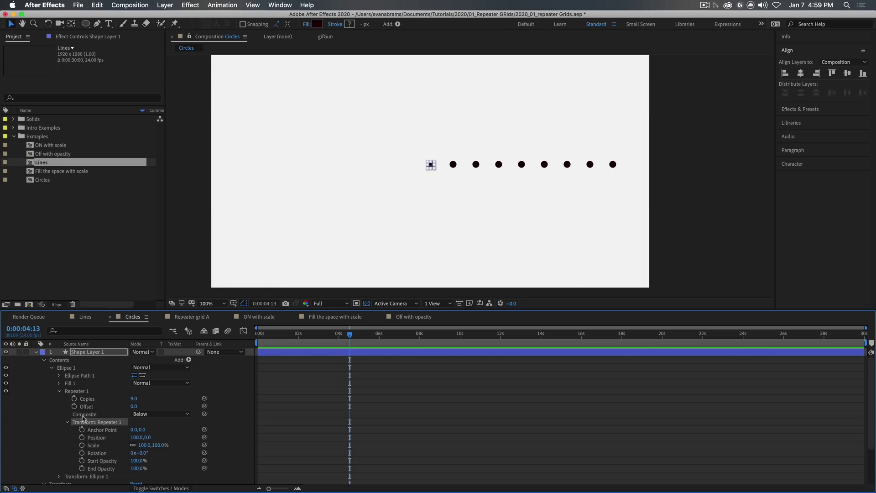
{"action": "left_click", "coordinate": [77, 398]}
{"action": "left_click", "coordinate": [77, 392]}
{"action": "left_click", "coordinate": [75, 383]}
{"action": "left_click", "coordinate": [76, 375], "text": "shift"}
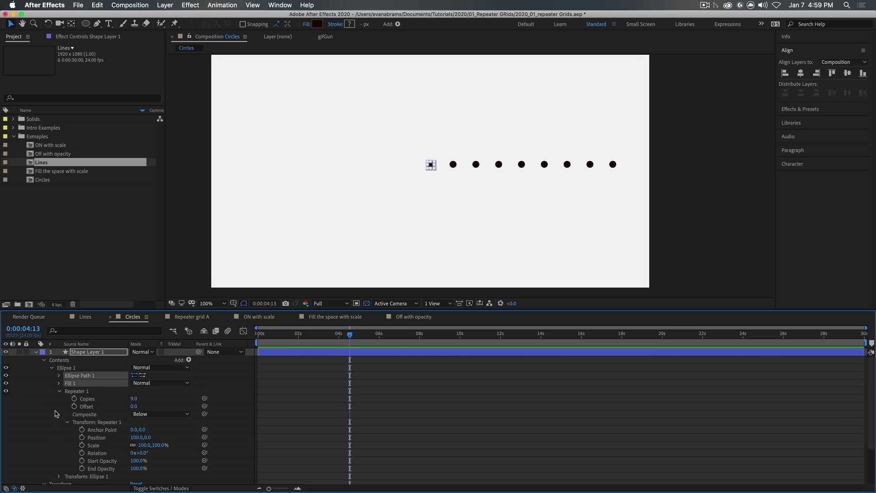
{"action": "left_click", "coordinate": [73, 391]}
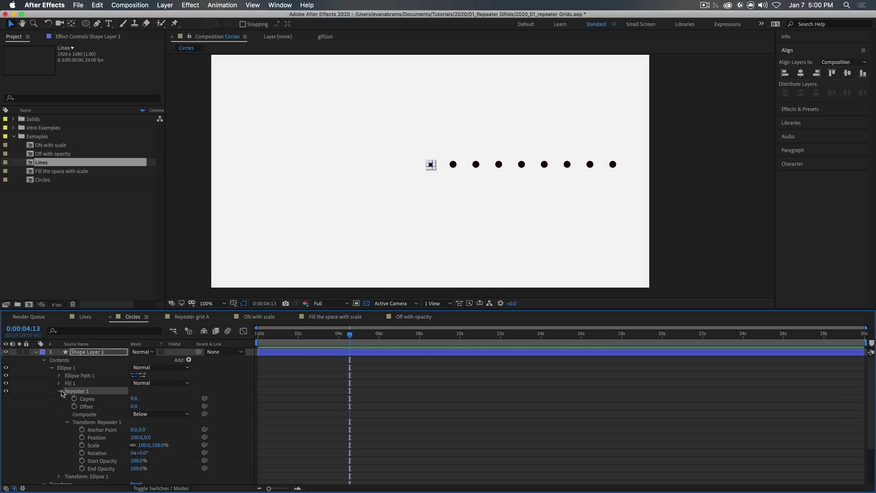
{"action": "left_click", "coordinate": [59, 391]}
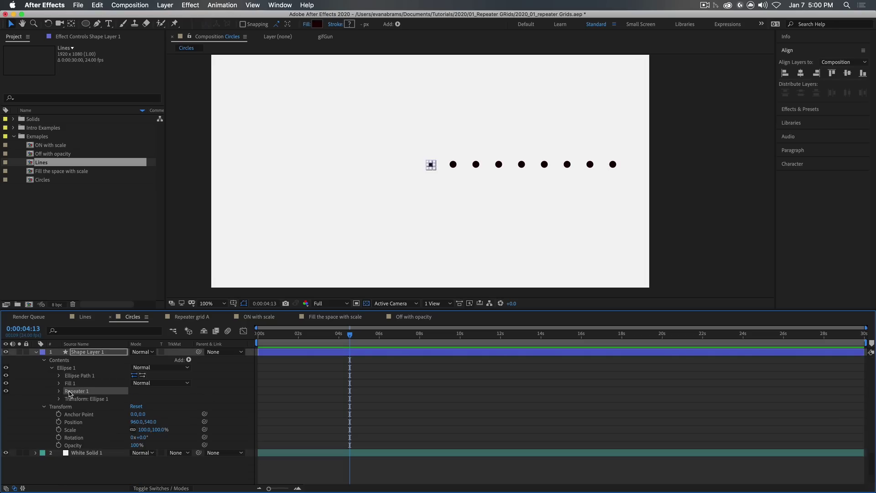
{"action": "key", "text": "super+d"}
Set Repeater 2 Position to 0,100, stacking the row into 9 rows
{"action": "left_click", "coordinate": [60, 399]}
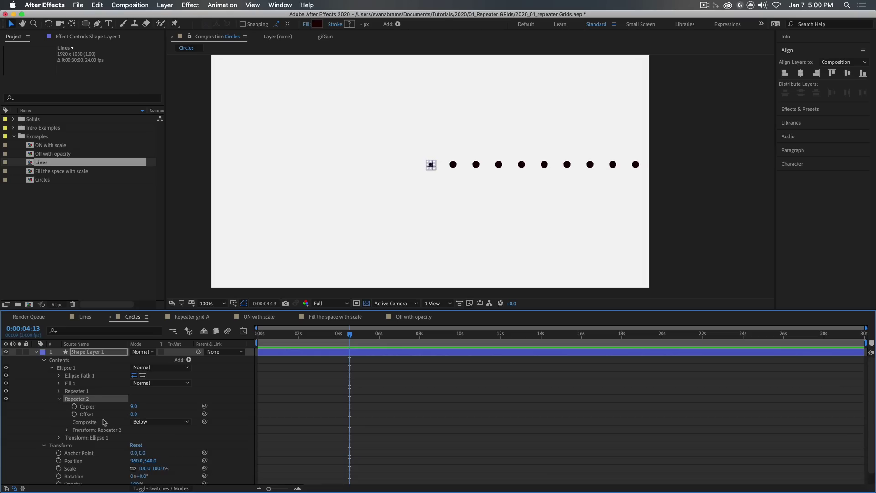
{"action": "left_click", "coordinate": [67, 430]}
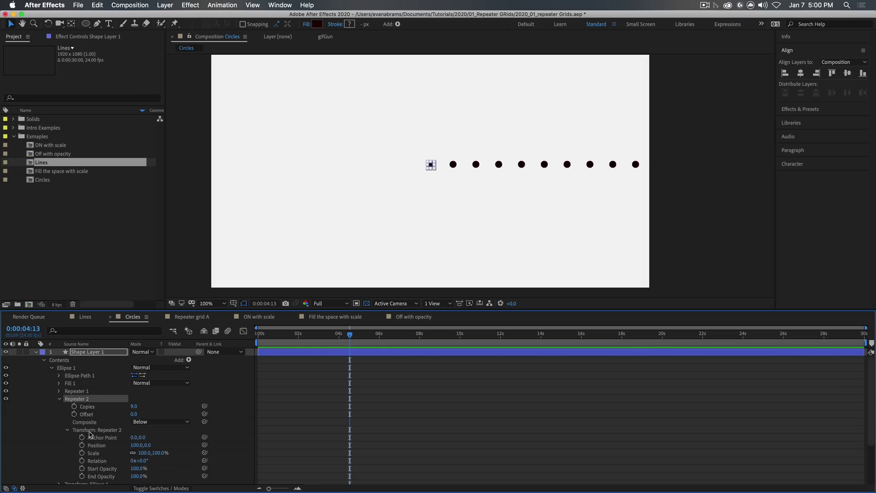
{"action": "left_click", "coordinate": [135, 445]}
{"action": "type", "text": "0"}
{"action": "key", "text": "Tab"}
{"action": "type", "text": "1"}
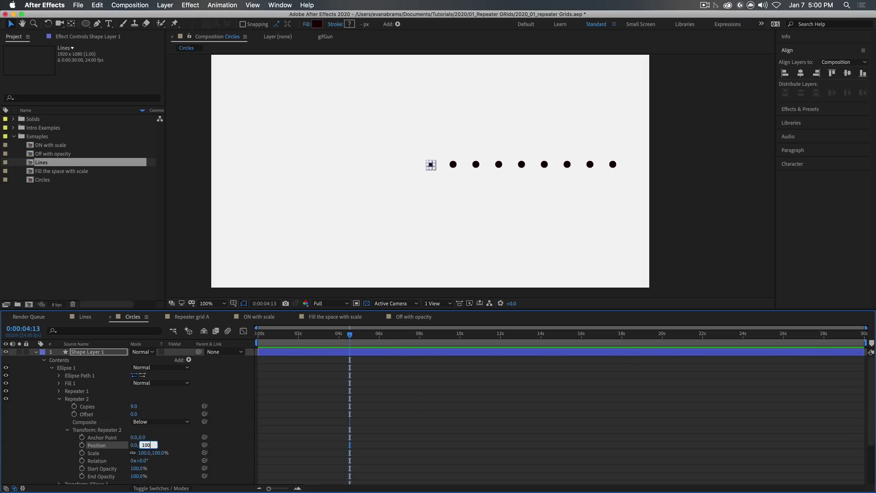
{"action": "type", "text": "00"}
{"action": "key", "text": "Return"}
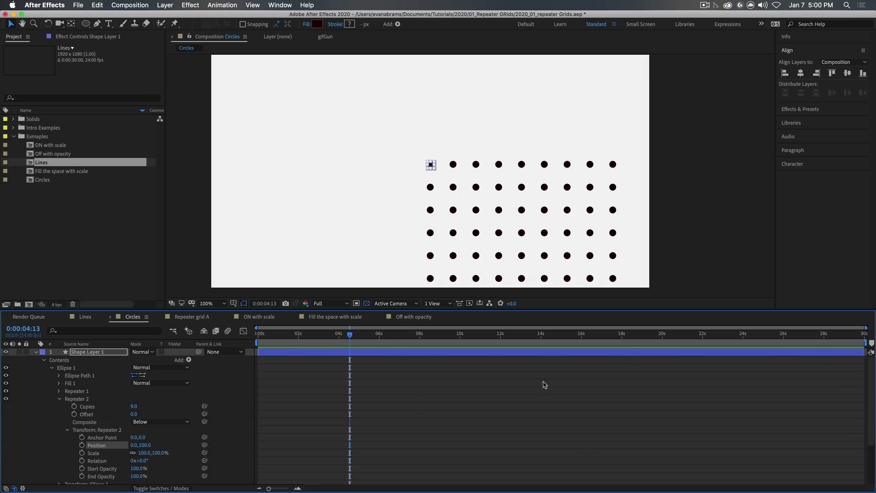
Select Shape Layer 1 and collapse Repeater 2's settings
{"action": "left_click", "coordinate": [90, 393]}
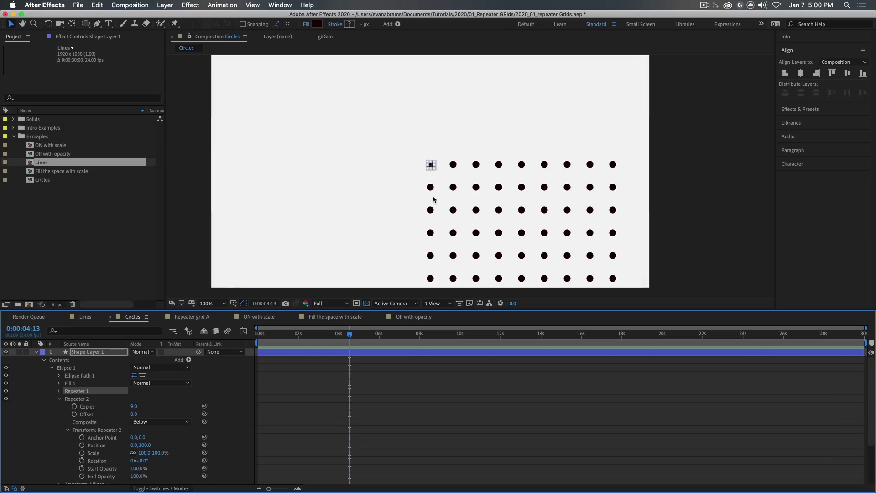
{"action": "left_click", "coordinate": [410, 355]}
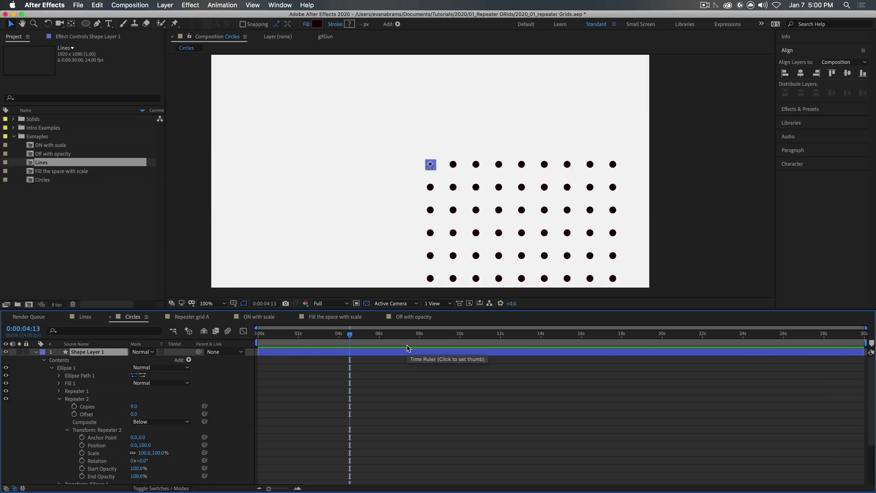
{"action": "left_click", "coordinate": [60, 399]}
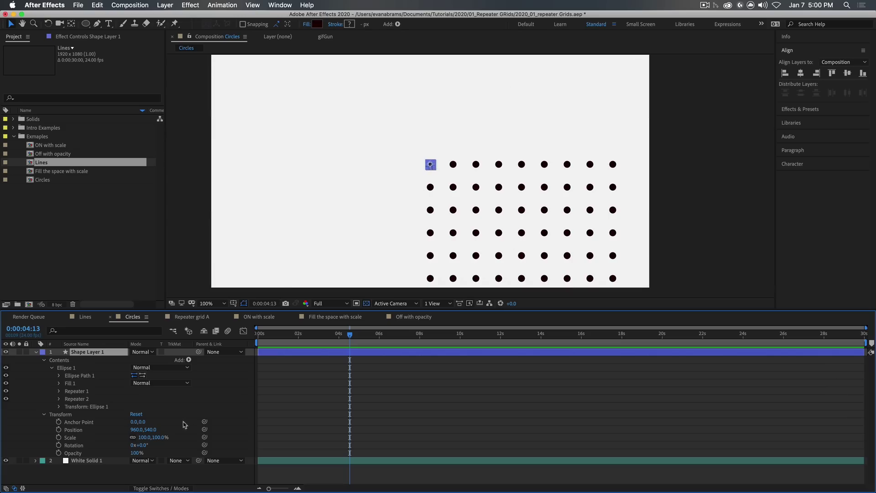
Try then undo a Size change, and move the dot grid to position 650,158
{"action": "left_click", "coordinate": [69, 376]}
{"action": "left_click", "coordinate": [59, 376]}
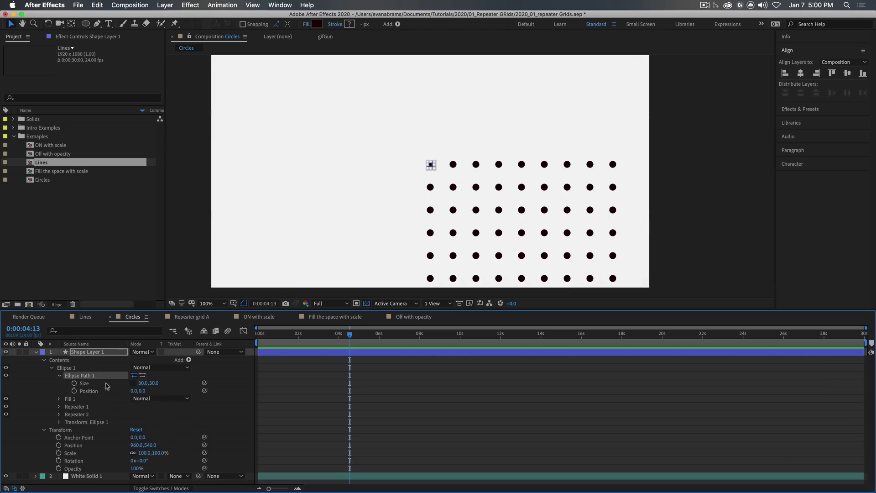
{"action": "left_click", "coordinate": [76, 406]}
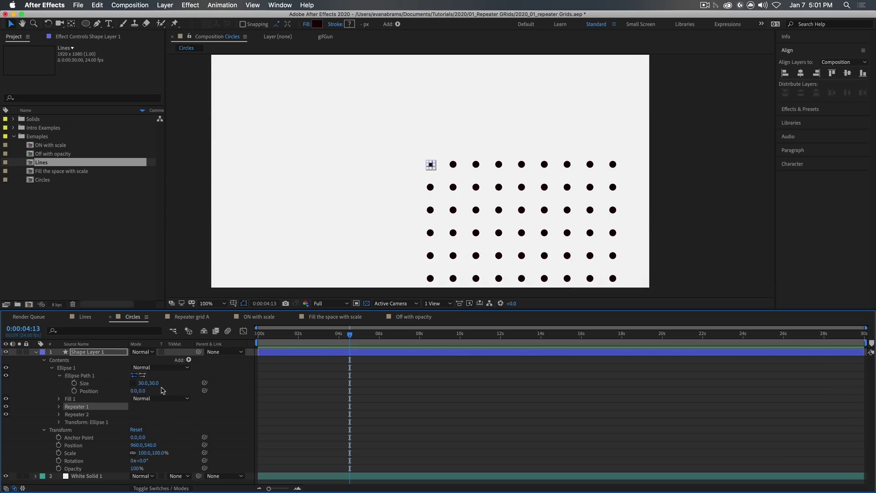
{"action": "left_click", "coordinate": [76, 400]}
{"action": "left_click", "coordinate": [73, 406]}
{"action": "mouse_move", "coordinate": [155, 383]}
{"action": "left_mouse_down"}
{"action": "mouse_move", "coordinate": [163, 387]}
{"action": "mouse_move", "coordinate": [146, 384]}
{"action": "left_mouse_up"}
{"action": "key", "text": "super+z"}
{"action": "key", "text": "super+z"}
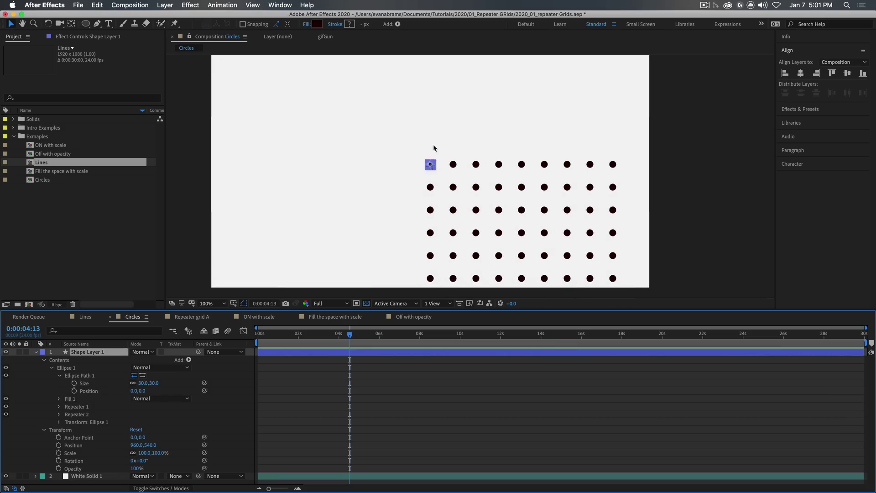
{"action": "left_click_drag", "start_coordinate": [431, 163], "coordinate": [357, 98]}
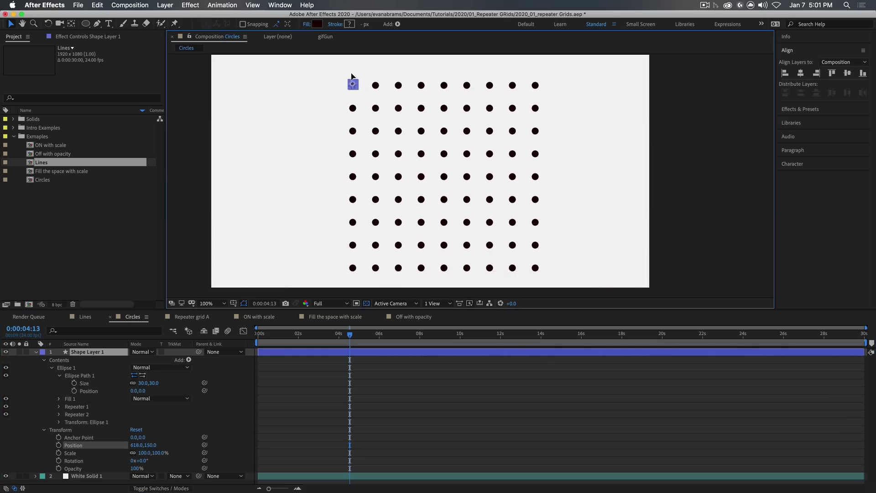
{"action": "mouse_move", "coordinate": [353, 83]}
{"action": "left_mouse_down"}
{"action": "mouse_move", "coordinate": [353, 72]}
{"action": "mouse_move", "coordinate": [359, 76]}
{"action": "left_mouse_up"}
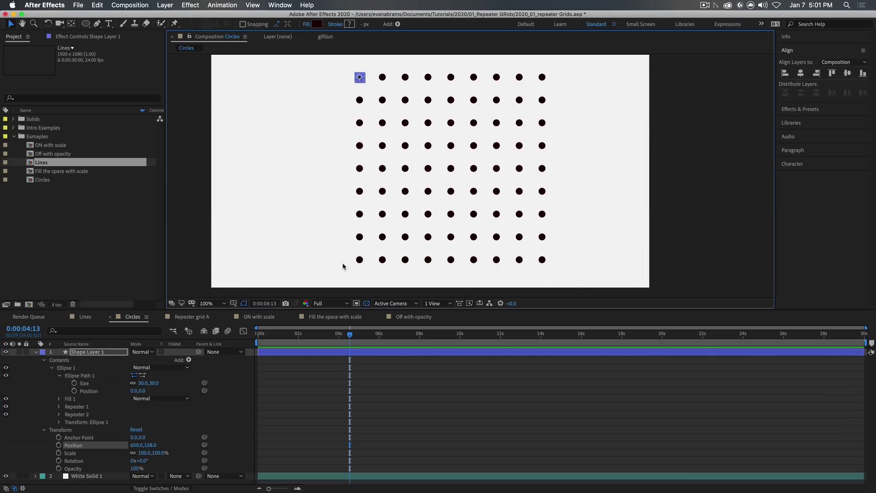
Switch to the Lines composition and select the line's Shape 1 group
{"action": "left_click", "coordinate": [85, 321]}
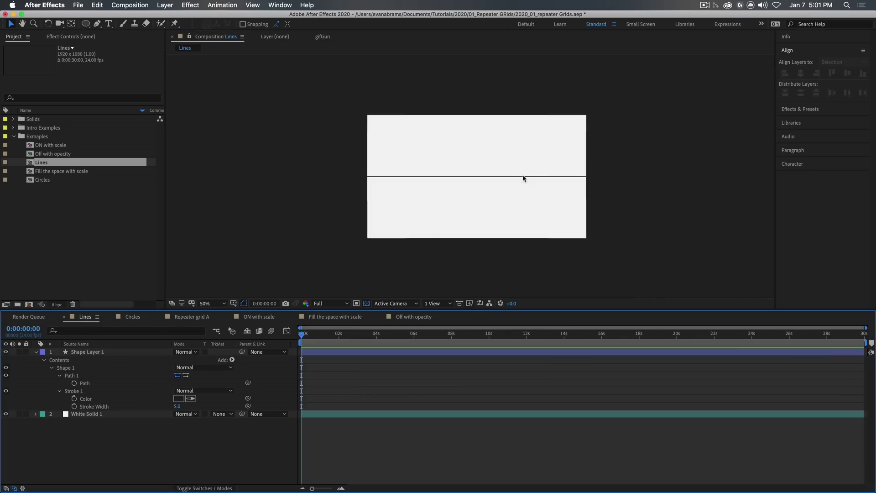
{"action": "left_click", "coordinate": [434, 352]}
{"action": "scroll", "coordinate": [487, 157], "scroll_direction": "down", "scroll_amount": 2}
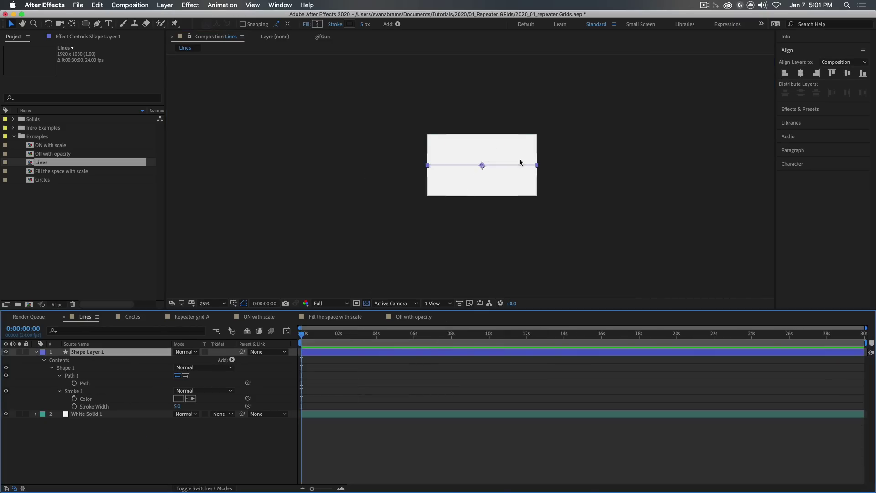
{"action": "scroll", "coordinate": [479, 169], "scroll_direction": "up", "scroll_amount": 4}
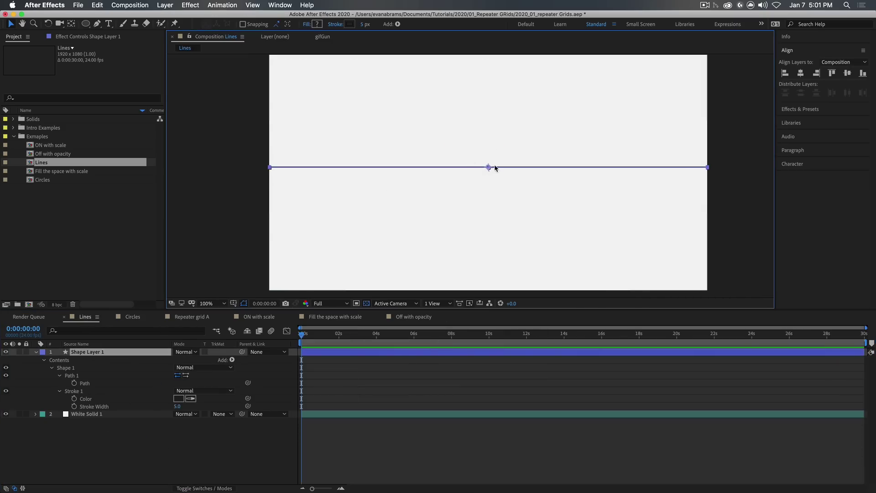
{"action": "left_click", "coordinate": [55, 371]}
{"action": "left_click", "coordinate": [67, 369]}
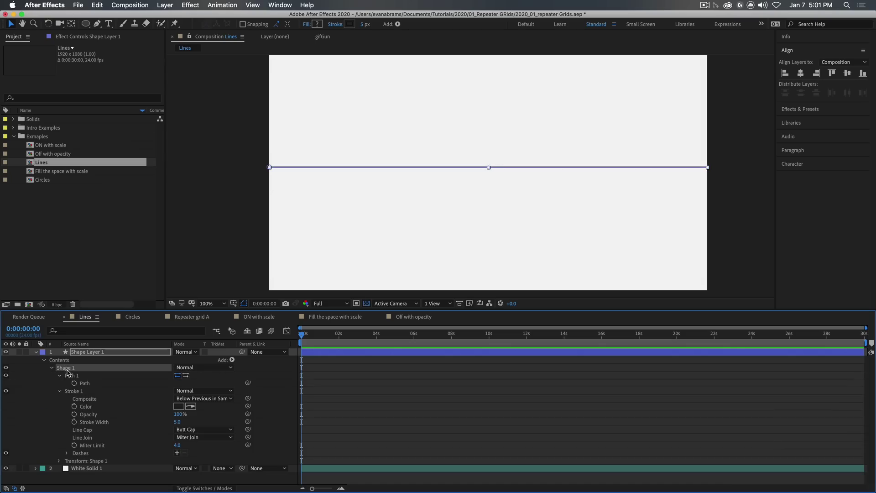
Add a Repeater with 12 copies and Position offset 0,60
{"action": "left_click", "coordinate": [225, 358]}
{"action": "left_click", "coordinate": [264, 429]}
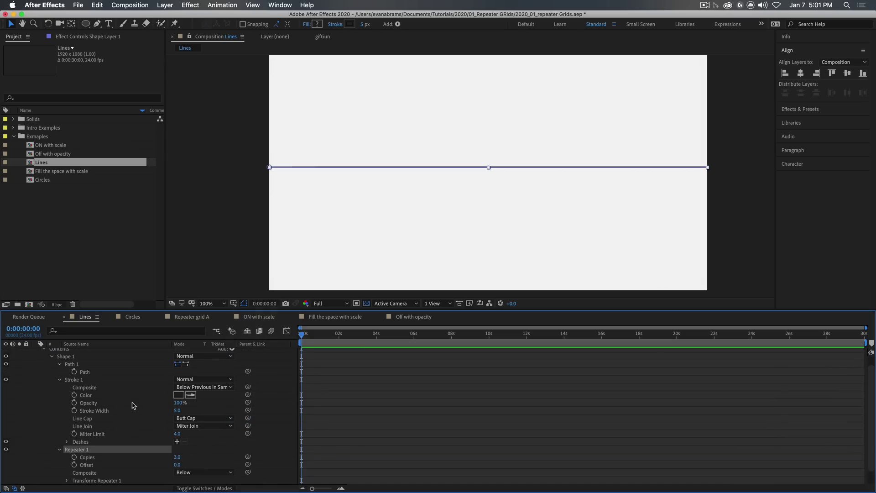
{"action": "left_click_drag", "start_coordinate": [177, 457], "coordinate": [196, 457]}
{"action": "left_click", "coordinate": [67, 480]}
{"action": "scroll", "coordinate": [68, 475], "scroll_direction": "down", "scroll_amount": 3}
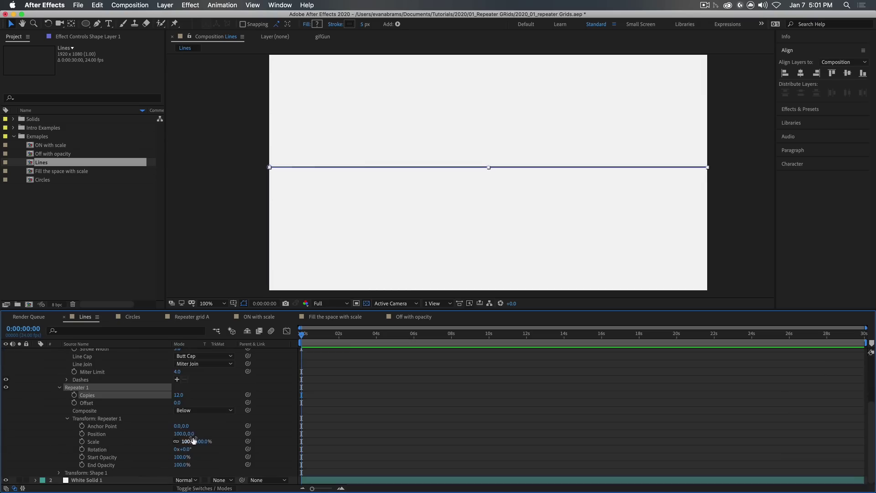
{"action": "left_click", "coordinate": [184, 434]}
{"action": "type", "text": "0"}
{"action": "key", "text": "Tab"}
{"action": "type", "text": "60"}
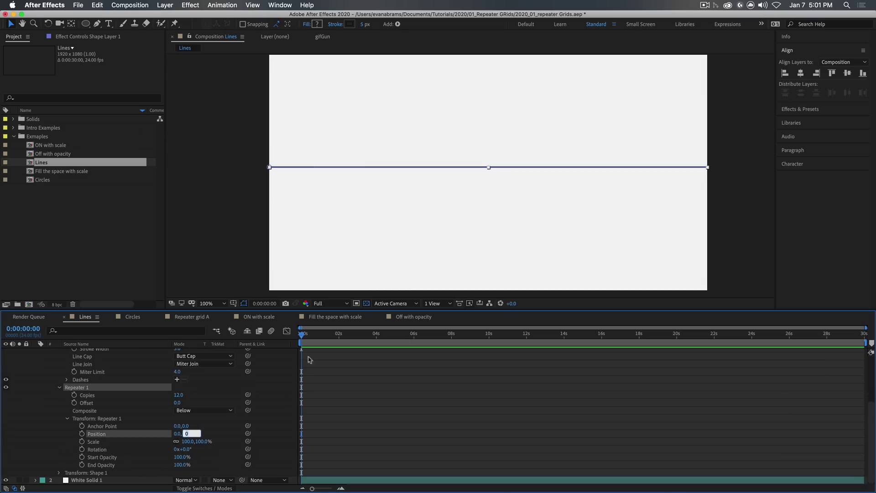
{"action": "key", "text": "Return"}
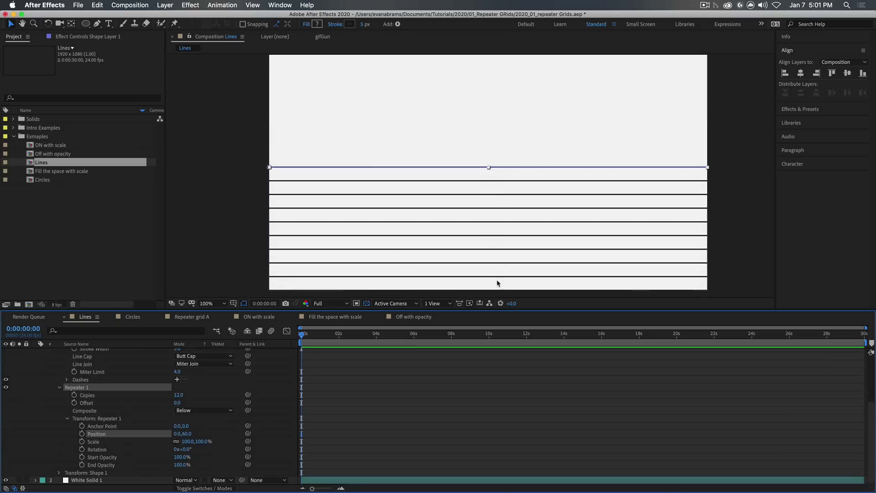
Collapse Repeater 1 and the stroke properties
{"action": "left_click", "coordinate": [60, 389]}
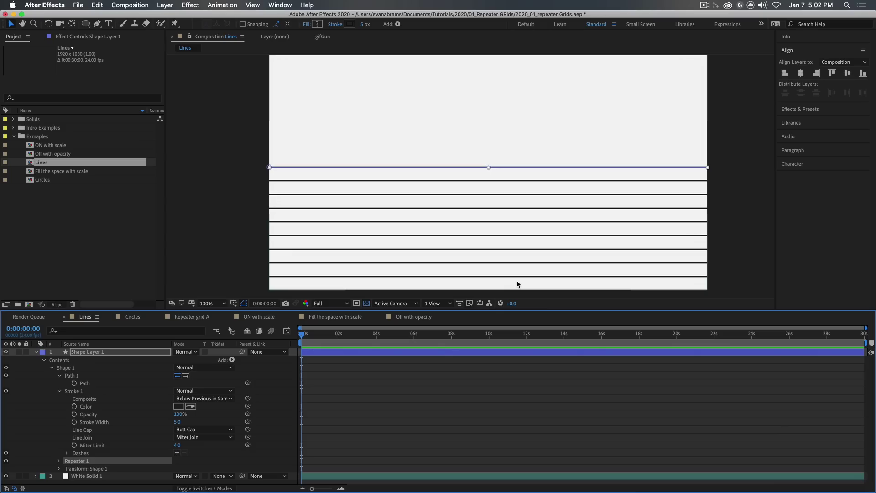
{"action": "left_click", "coordinate": [59, 391]}
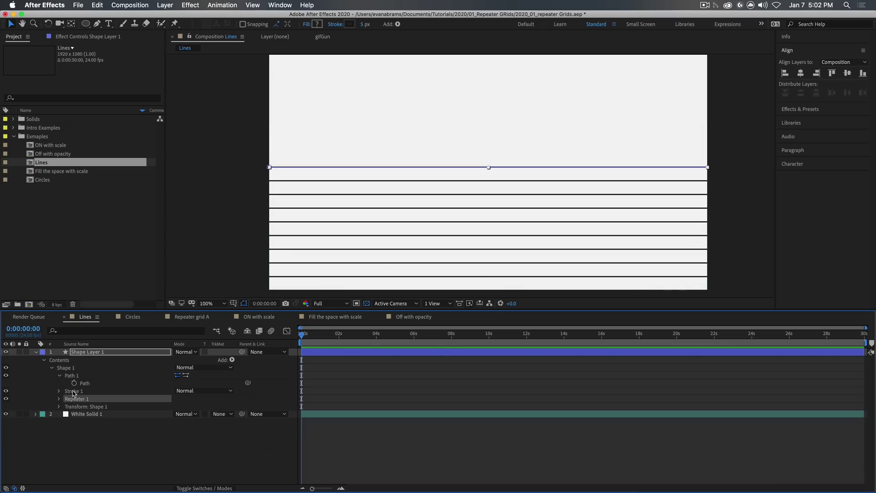
{"action": "left_click", "coordinate": [231, 360]}
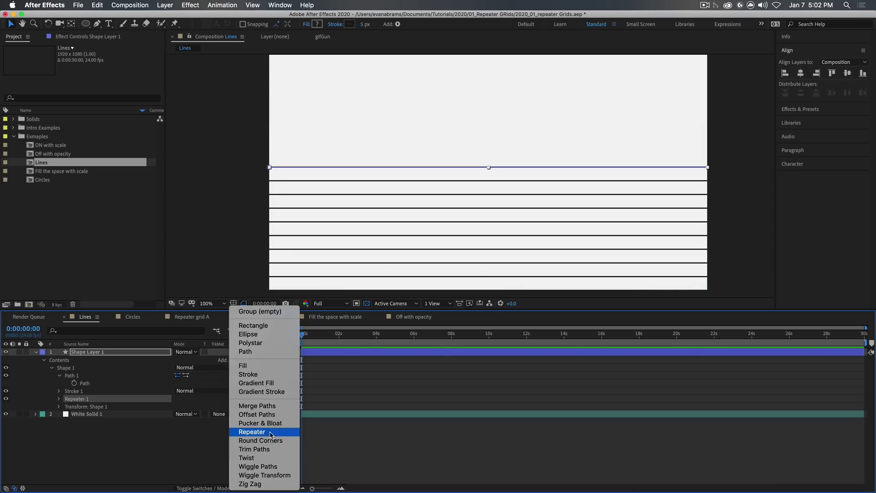
Add a second Repeater to the lines with 4 copies
{"action": "left_click", "coordinate": [270, 433]}
{"action": "left_click", "coordinate": [60, 407]}
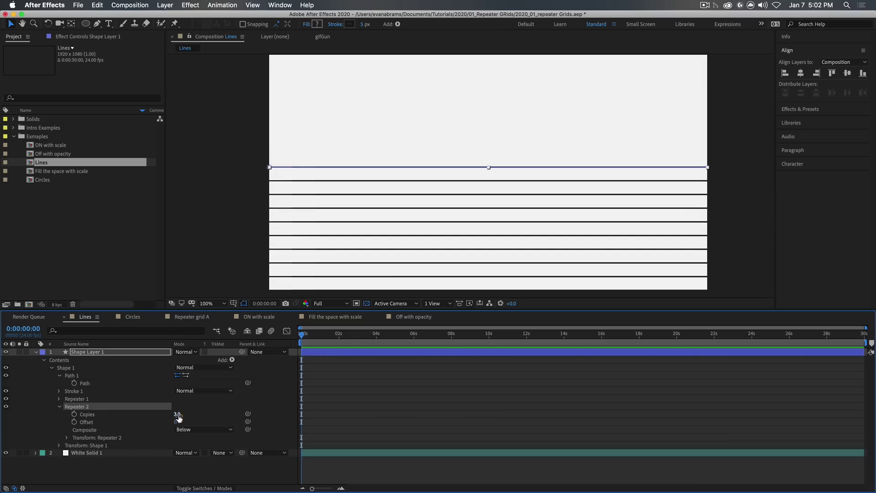
{"action": "left_click", "coordinate": [178, 415]}
{"action": "type", "text": "4"}
{"action": "key", "text": "Return"}
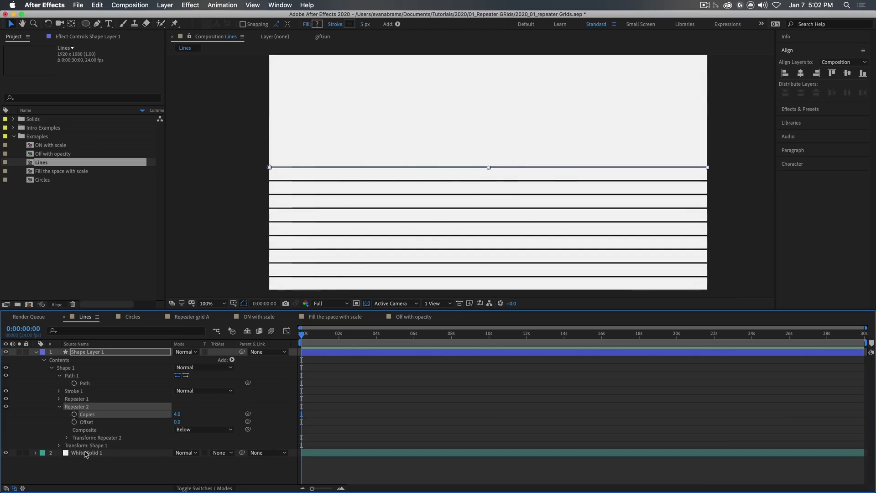
Set Repeater 2 Position to 0,0 and Rotation to 90°, testing a diagonal angle first
{"action": "left_click", "coordinate": [67, 438]}
{"action": "left_click", "coordinate": [179, 449]}
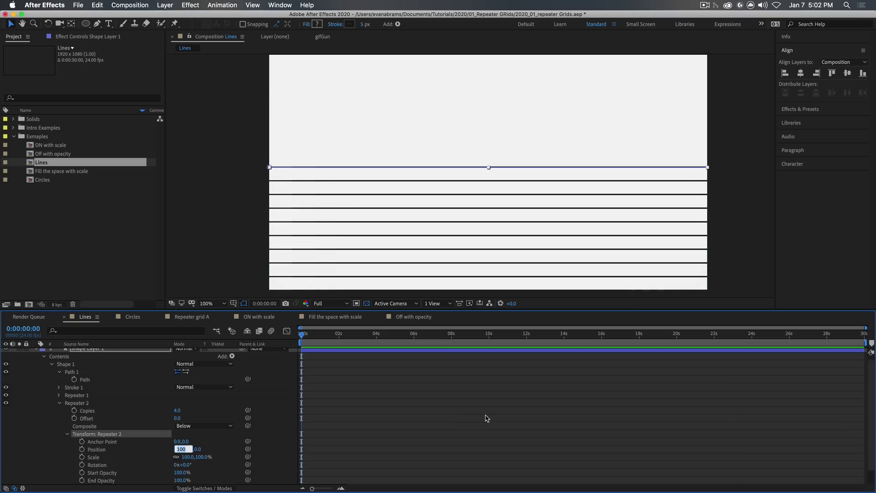
{"action": "type", "text": "0"}
{"action": "key", "text": "Tab"}
{"action": "key", "text": "Tab"}
{"action": "key", "text": "Tab"}
{"action": "key", "text": "Tab"}
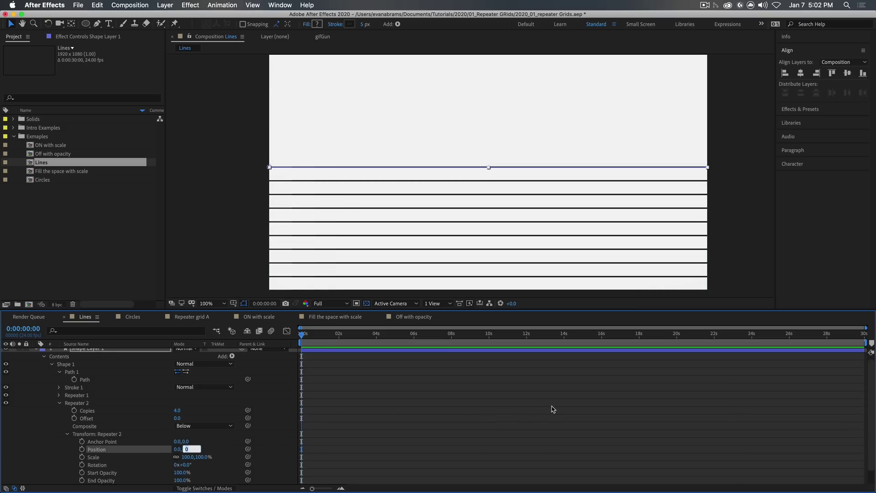
{"action": "key", "text": "Tab"}
{"action": "type", "text": "90"}
{"action": "key", "text": "Return"}
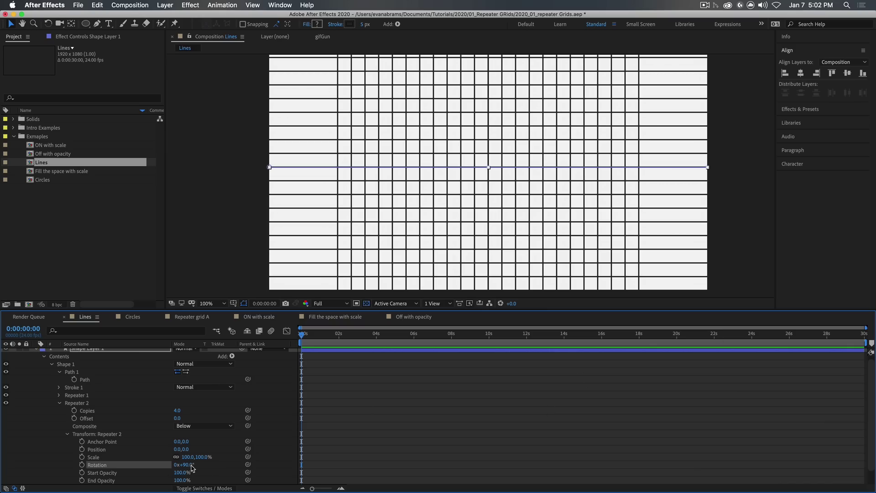
{"action": "left_click_drag", "start_coordinate": [194, 467], "coordinate": [184, 472]}
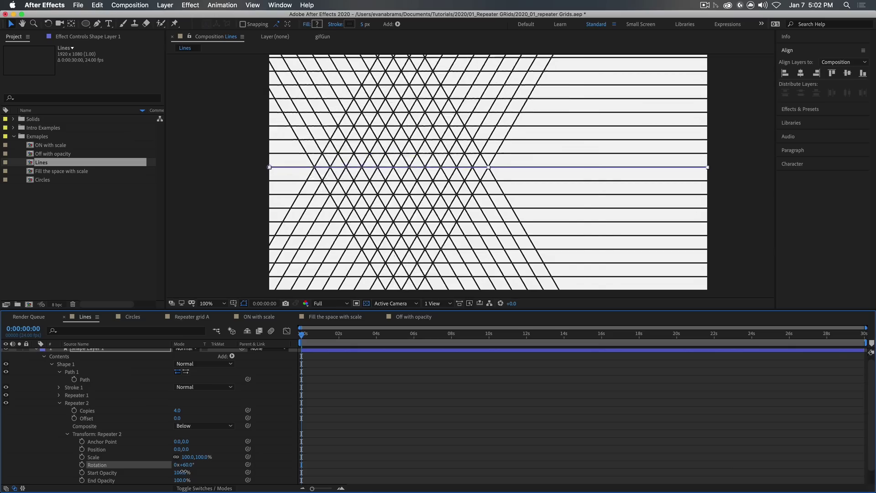
{"action": "key", "text": "super+z"}
{"action": "scroll", "coordinate": [275, 411], "scroll_direction": "up", "scroll_amount": 1}
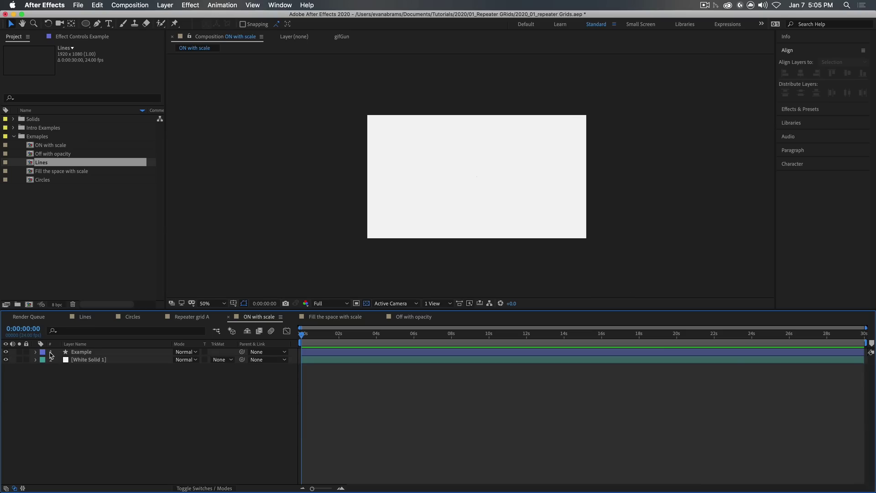
Preview the ON with scale example animation from the start
{"action": "key", "text": "space"}
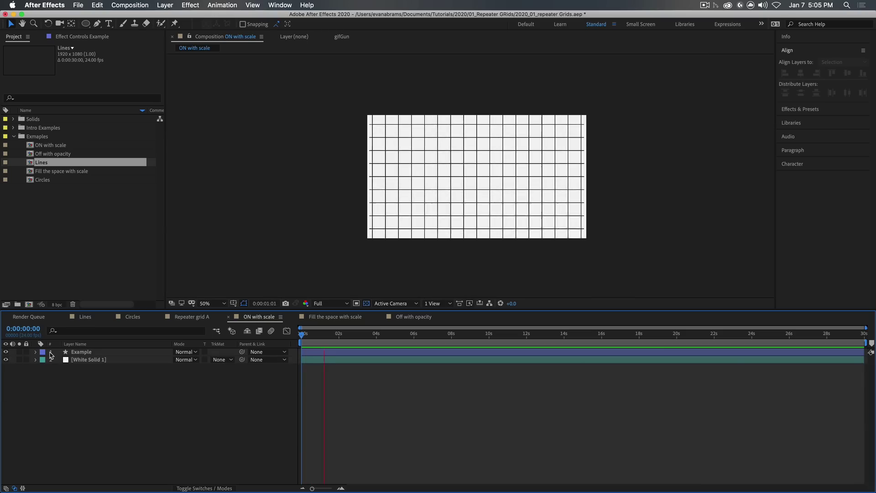
{"action": "key", "text": "space"}
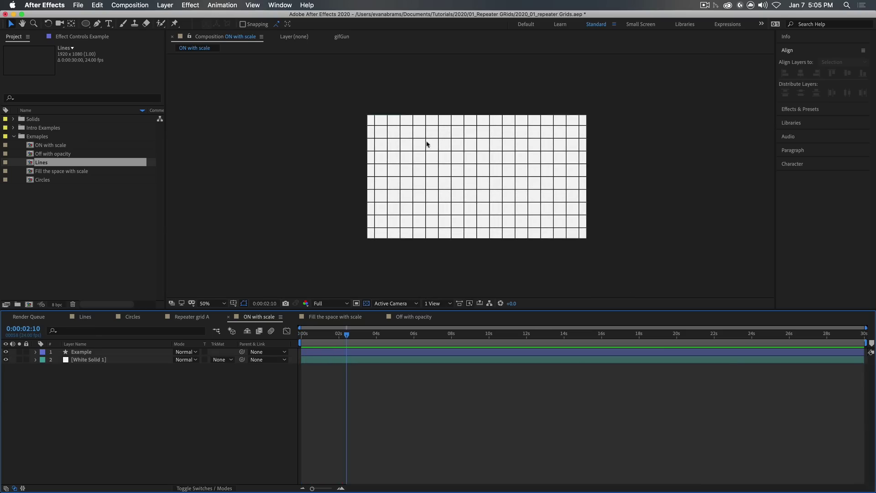
{"action": "key", "text": "Home"}
{"action": "key", "text": "space"}
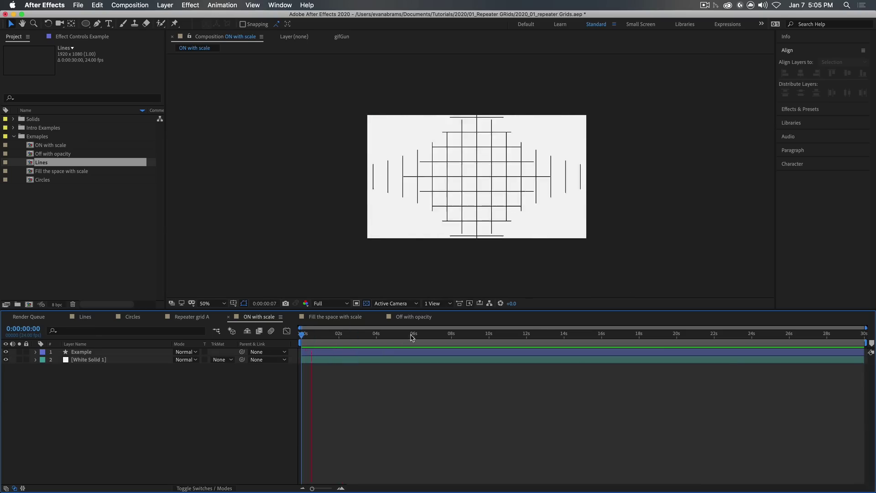
{"action": "key", "text": "space"}
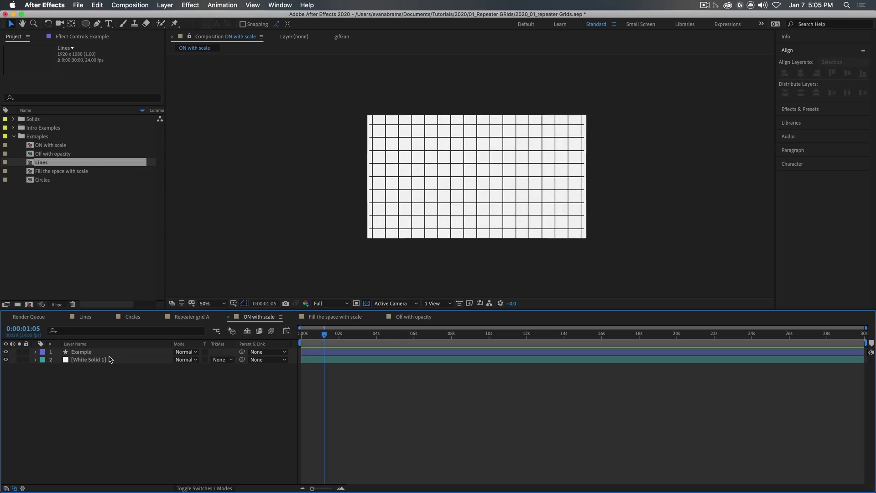
Expand Example > Contents > Shape 1 > Group 1 to show its path and repeaters
{"action": "left_click", "coordinate": [36, 353]}
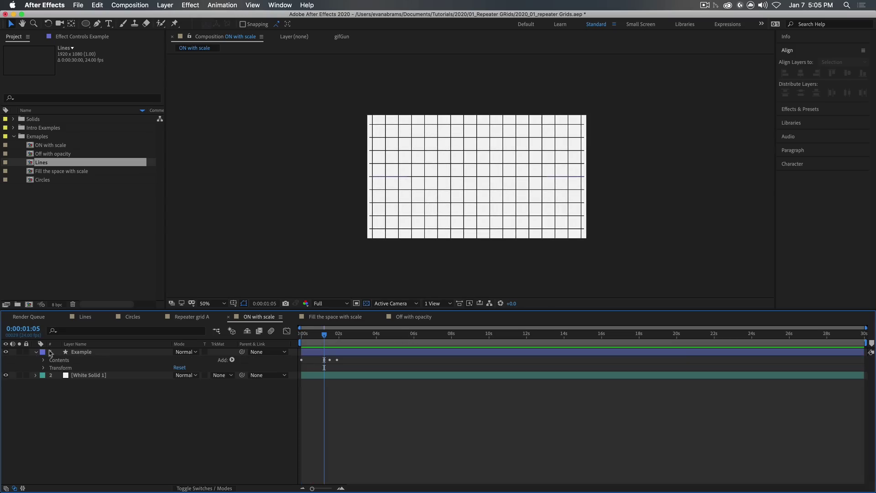
{"action": "left_click", "coordinate": [45, 360]}
{"action": "left_click", "coordinate": [51, 368]}
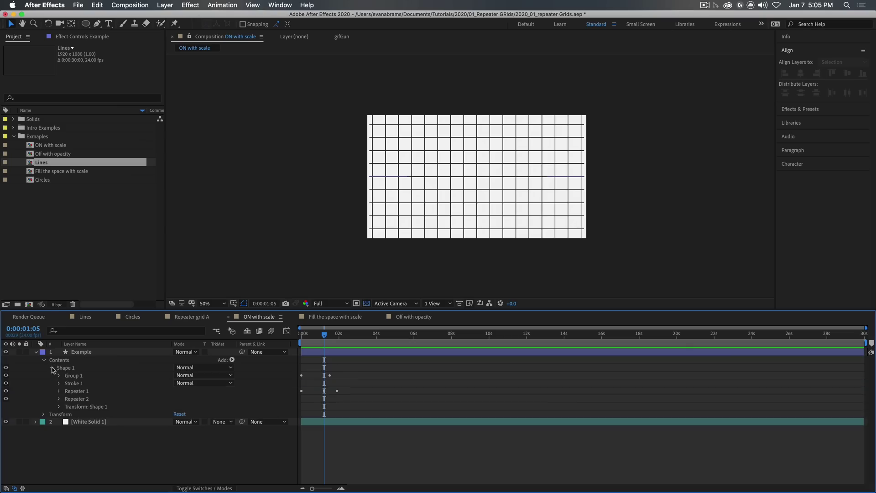
{"action": "left_click", "coordinate": [60, 375]}
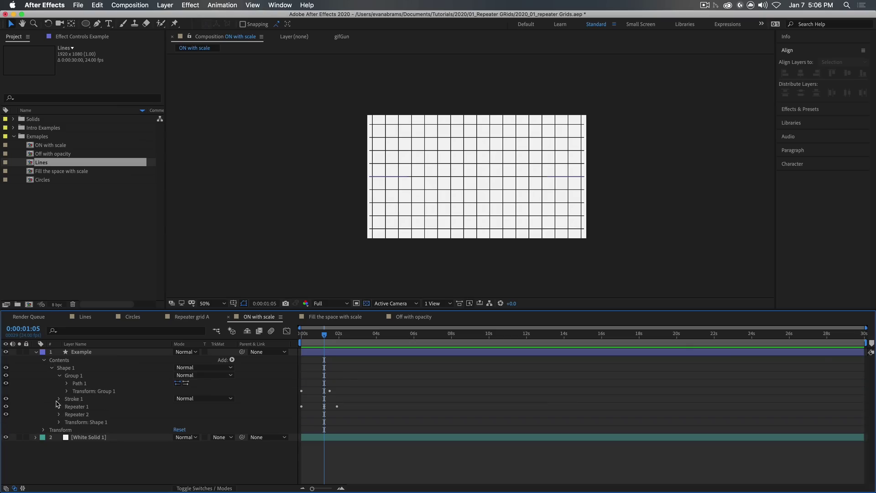
{"action": "left_click", "coordinate": [59, 400]}
{"action": "left_click", "coordinate": [59, 399]}
{"action": "left_click", "coordinate": [80, 384]}
{"action": "left_click", "coordinate": [76, 376]}
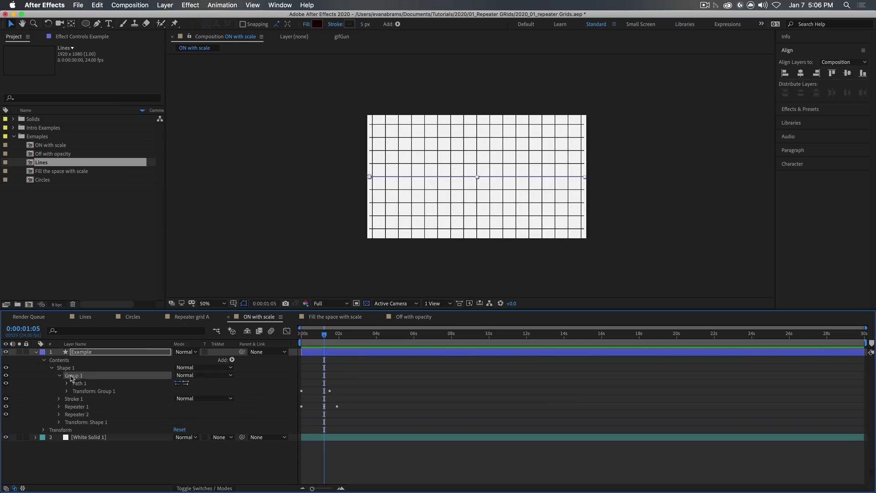
{"action": "left_click", "coordinate": [81, 407]}
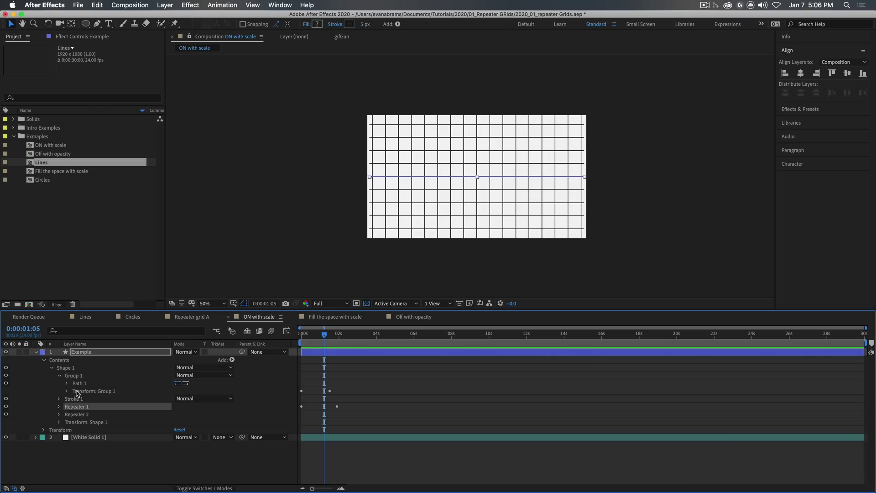
{"action": "left_click", "coordinate": [71, 377]}
{"action": "left_click", "coordinate": [72, 383]}
{"action": "left_click", "coordinate": [68, 384]}
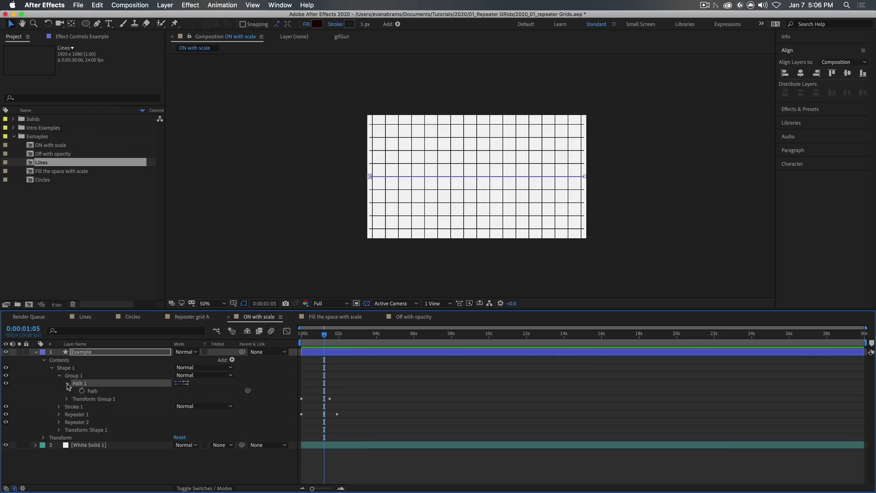
Select Group 1's keyframed Scale and scrub the playhead to inspect the scaling
{"action": "left_click", "coordinate": [67, 399]}
{"action": "left_click", "coordinate": [78, 401]}
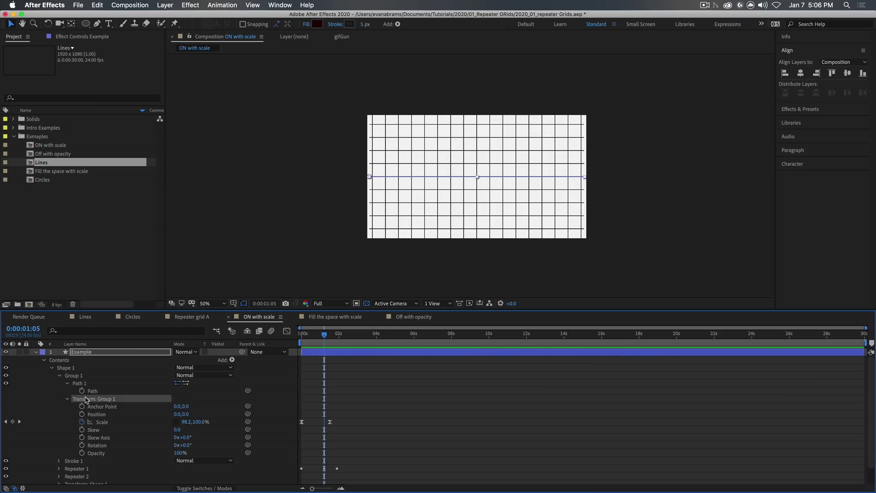
{"action": "left_click", "coordinate": [100, 425]}
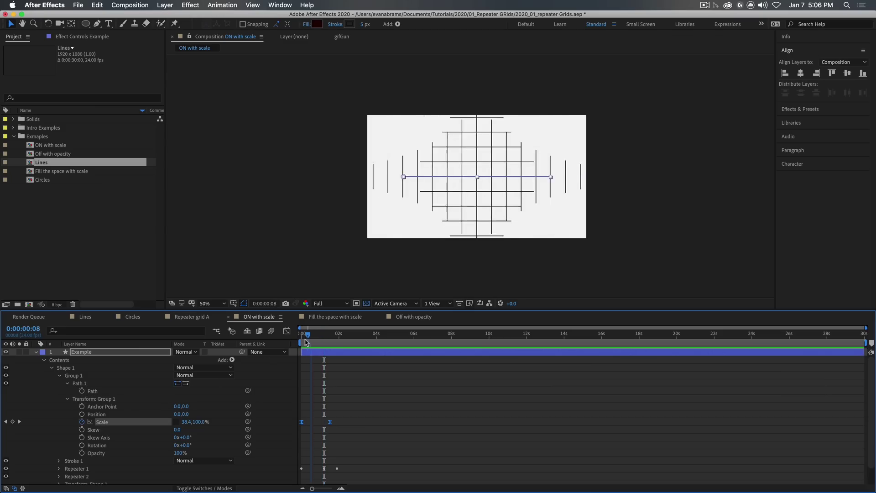
{"action": "mouse_move", "coordinate": [322, 340]}
{"action": "left_mouse_down"}
{"action": "mouse_move", "coordinate": [307, 342]}
{"action": "mouse_move", "coordinate": [329, 343]}
{"action": "left_mouse_up"}
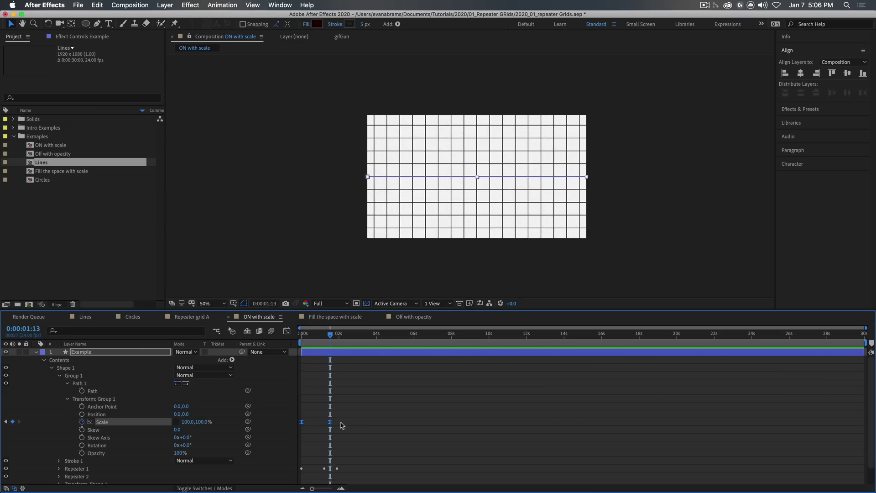
{"action": "left_click_drag", "start_coordinate": [340, 416], "coordinate": [300, 433]}
{"action": "left_click", "coordinate": [368, 415]}
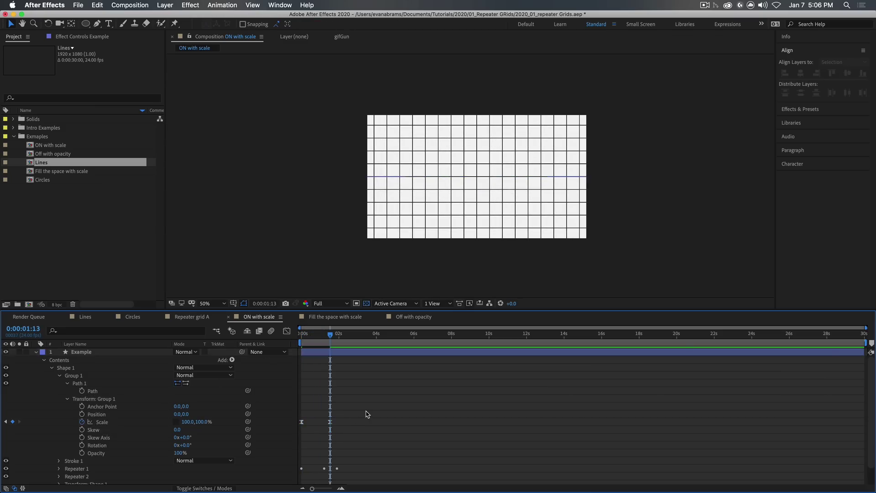
{"action": "left_click", "coordinate": [108, 423]}
{"action": "left_click", "coordinate": [89, 460]}
{"action": "left_click", "coordinate": [88, 469]}
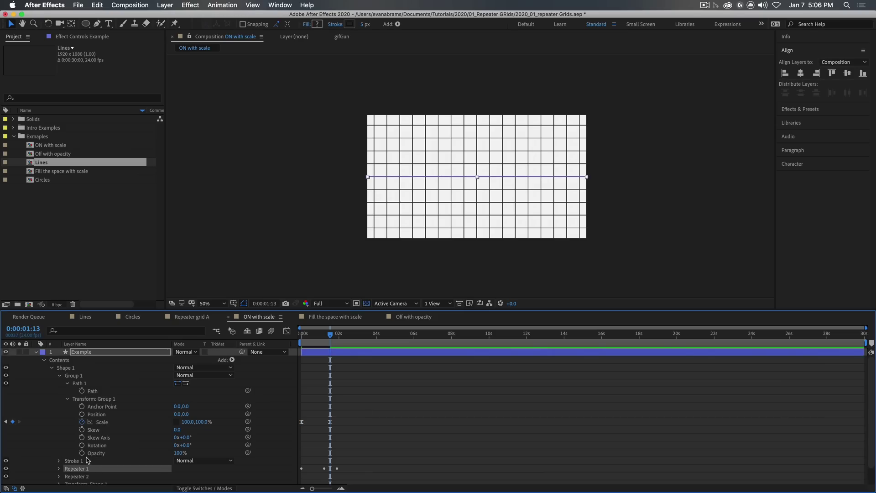
{"action": "scroll", "coordinate": [91, 459], "scroll_direction": "down", "scroll_amount": 2}
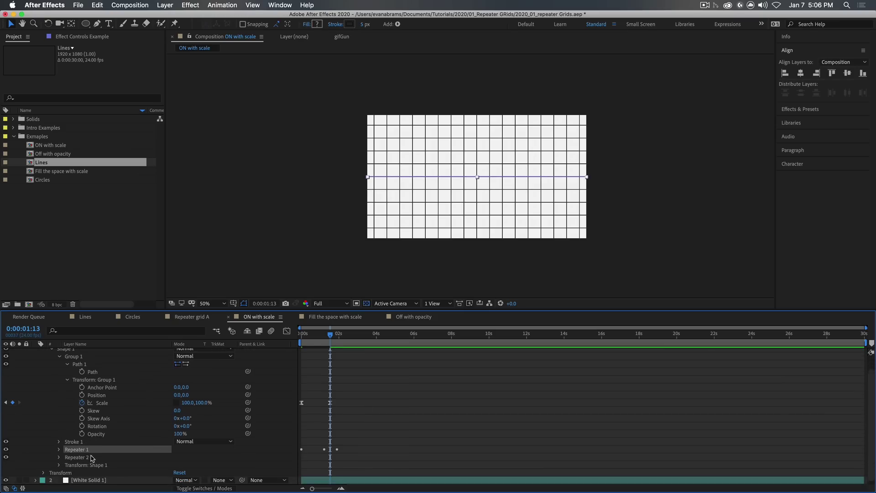
Expand Repeater 1's Transform settings and preview the animation up to 0:00:01:13
{"action": "left_click", "coordinate": [58, 449]}
{"action": "scroll", "coordinate": [75, 473], "scroll_direction": "down", "scroll_amount": 3}
{"action": "left_click", "coordinate": [68, 450]}
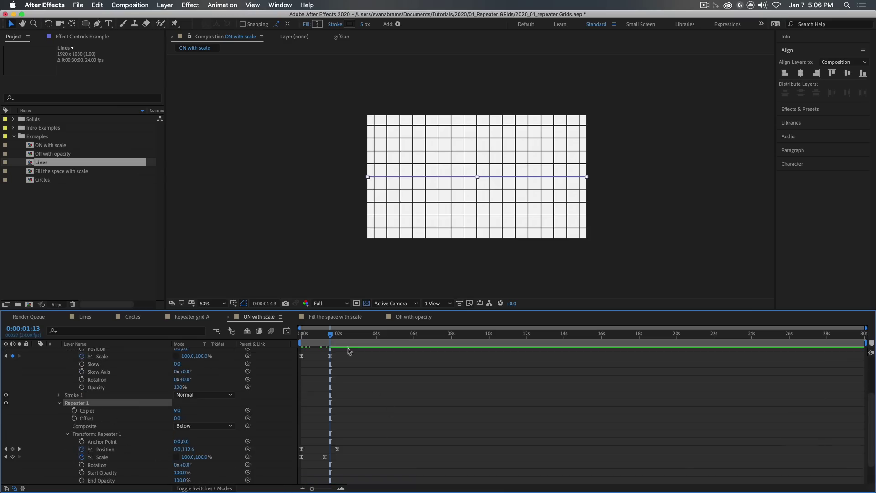
{"action": "left_click_drag", "start_coordinate": [331, 334], "coordinate": [282, 350]}
{"action": "left_click", "coordinate": [97, 450]}
{"action": "left_click", "coordinate": [94, 457], "text": "shift"}
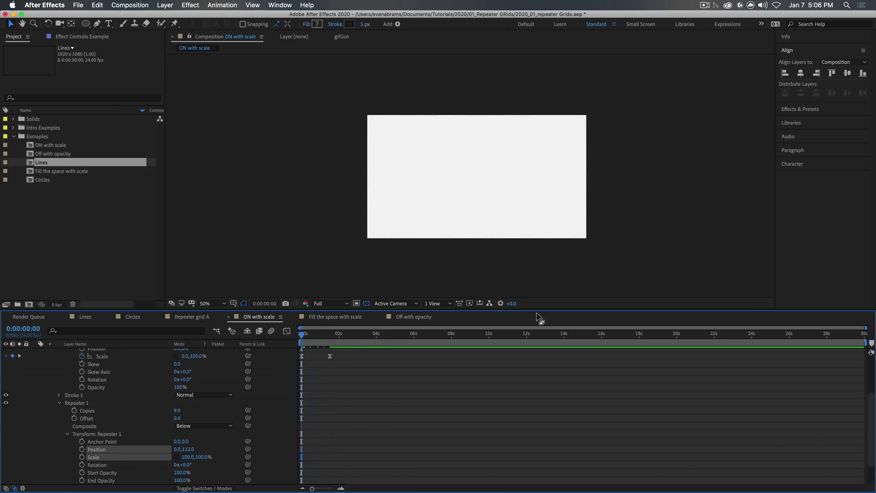
{"action": "key", "text": "space"}
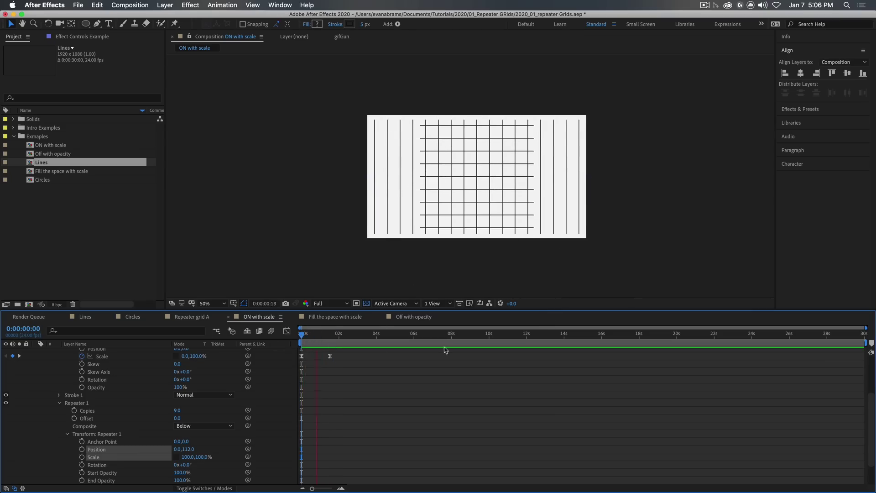
{"action": "left_click", "coordinate": [331, 338]}
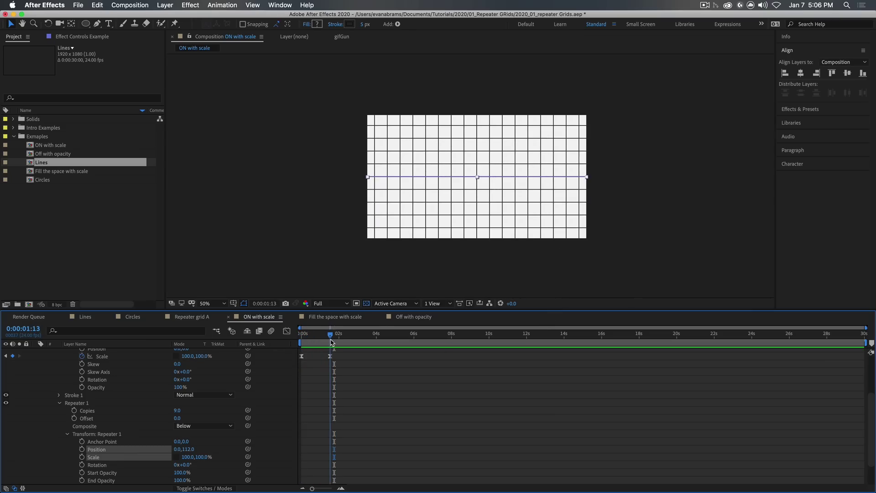
{"action": "key", "text": "Home"}
Keyframe Repeater 1 Scale at 0% at the start and 100% at 0:00:01:13
{"action": "left_click", "coordinate": [95, 461]}
{"action": "left_click", "coordinate": [94, 458]}
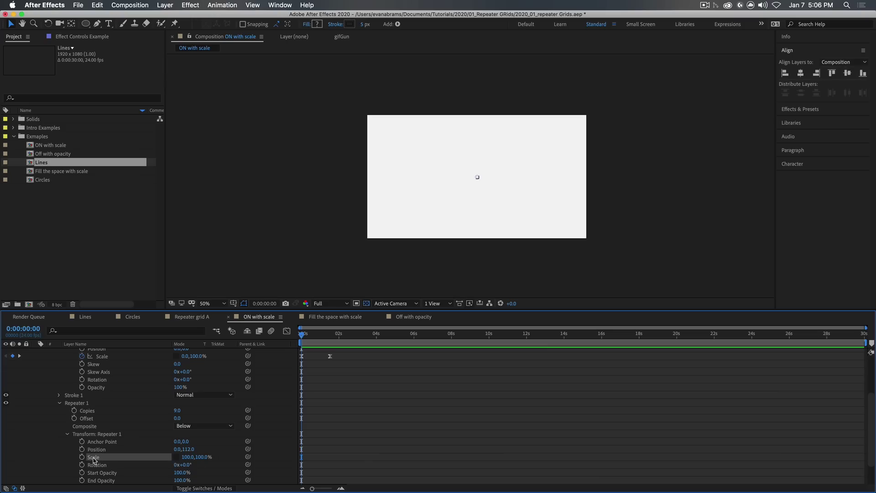
{"action": "left_click", "coordinate": [189, 457]}
{"action": "type", "text": "0"}
{"action": "key", "text": "Return"}
{"action": "left_click", "coordinate": [81, 457]}
{"action": "left_click_drag", "start_coordinate": [307, 337], "coordinate": [331, 338]}
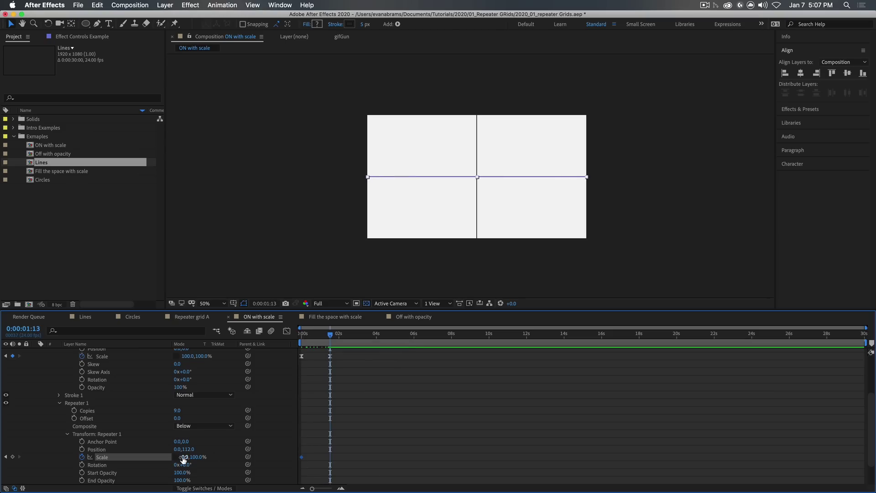
{"action": "left_click", "coordinate": [178, 457]}
{"action": "type", "text": "100"}
{"action": "key", "text": "Return"}
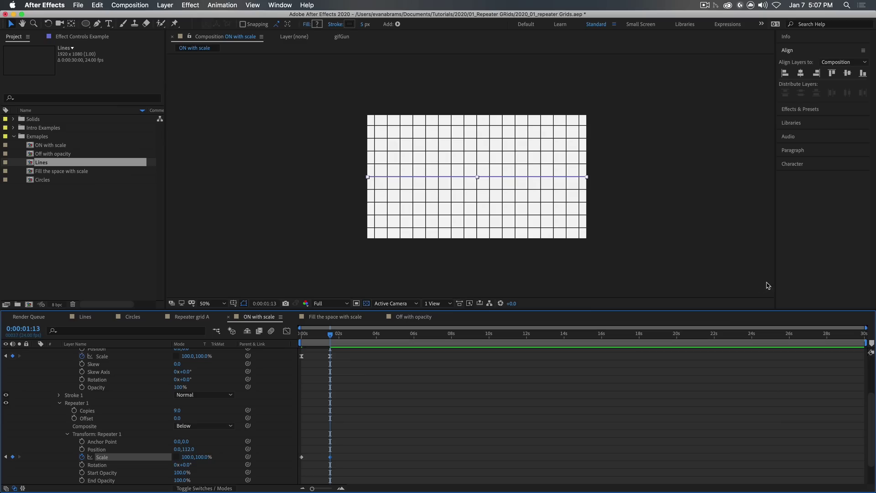
Preview the grid build and drag the Scale end keyframe later
{"action": "left_click_drag", "start_coordinate": [331, 355], "coordinate": [297, 351]}
{"action": "key", "text": "space"}
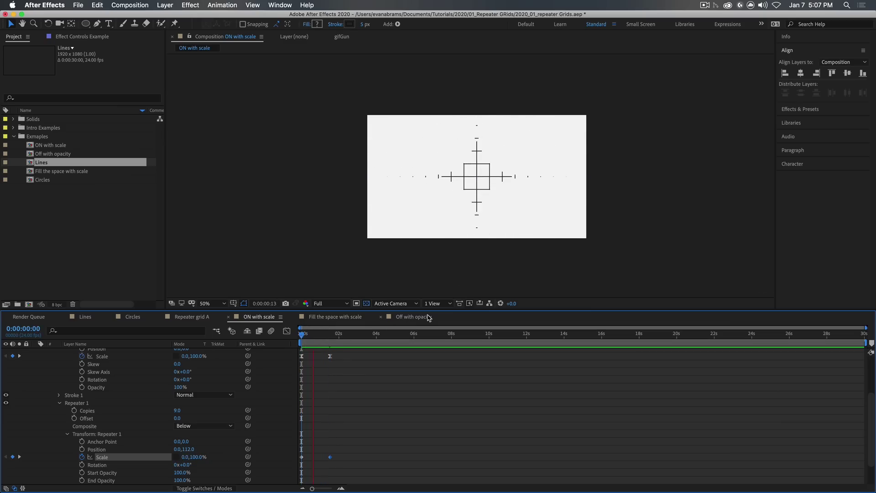
{"action": "key", "text": "space"}
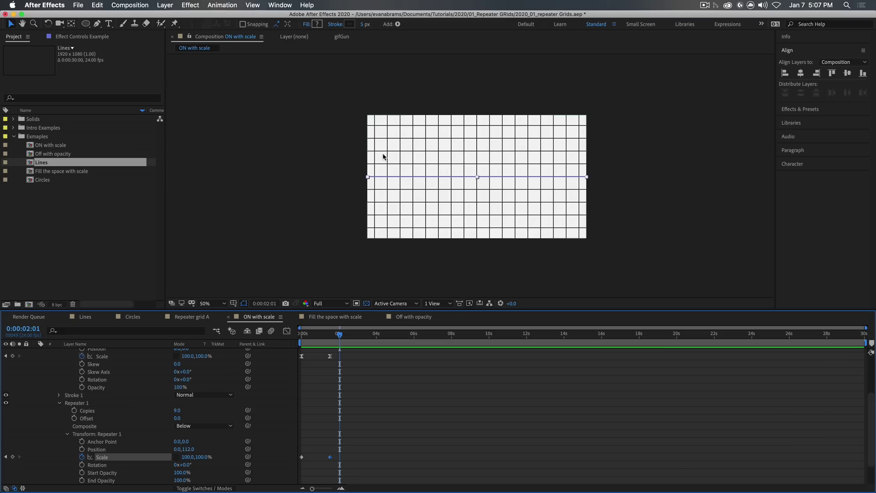
{"action": "left_click_drag", "start_coordinate": [305, 343], "coordinate": [322, 349]}
{"action": "left_click_drag", "start_coordinate": [352, 429], "coordinate": [293, 462]}
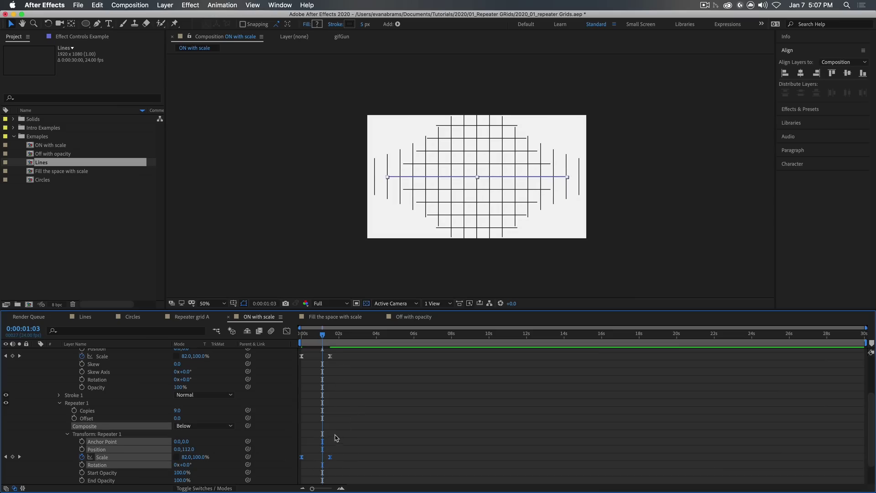
{"action": "left_click", "coordinate": [354, 418]}
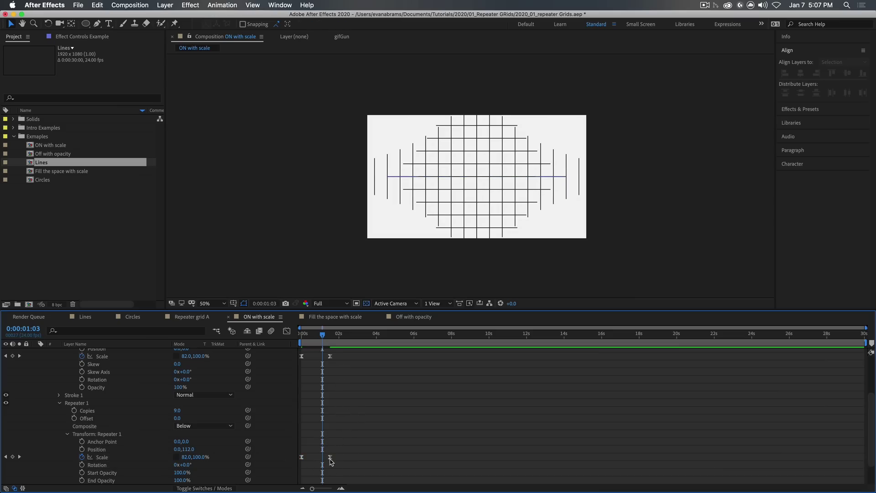
{"action": "left_click_drag", "start_coordinate": [331, 457], "coordinate": [338, 460]}
{"action": "key", "text": "space"}
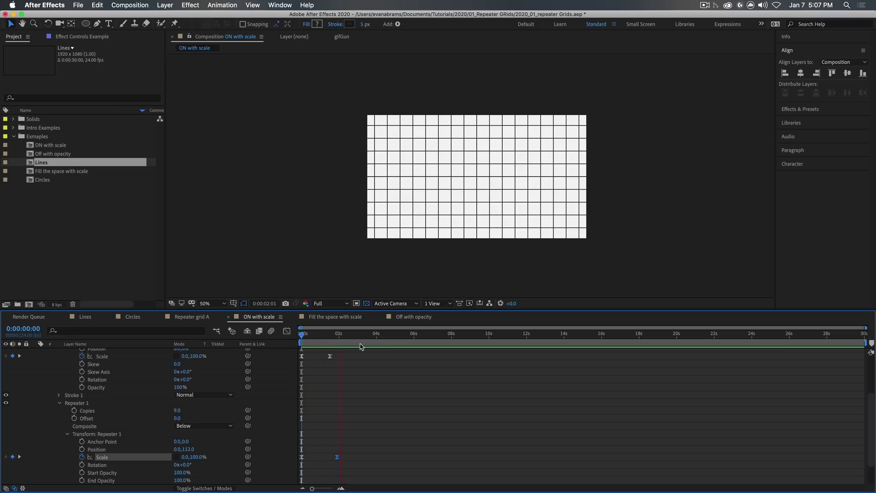
{"action": "key", "text": "space"}
{"action": "mouse_move", "coordinate": [331, 340]}
{"action": "left_mouse_down"}
{"action": "mouse_move", "coordinate": [323, 342]}
{"action": "mouse_move", "coordinate": [344, 350]}
{"action": "left_mouse_up"}
Keyframe Repeater 1 Position at the start and spread the rows further apart at 0:00:01:22
{"action": "key", "text": "Home"}
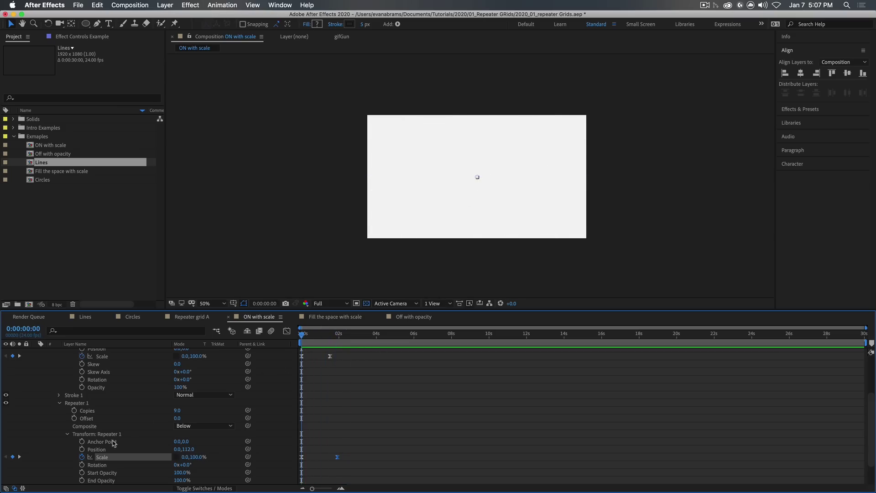
{"action": "left_click", "coordinate": [81, 449]}
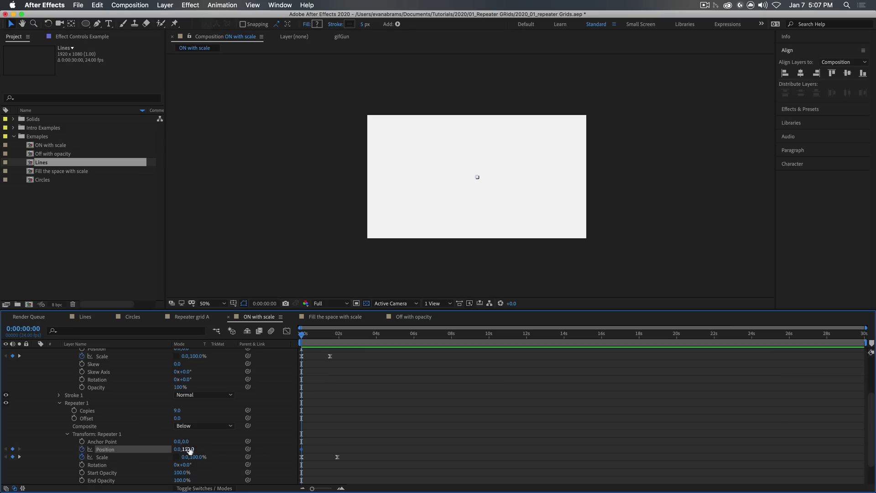
{"action": "left_click_drag", "start_coordinate": [327, 343], "coordinate": [337, 347]}
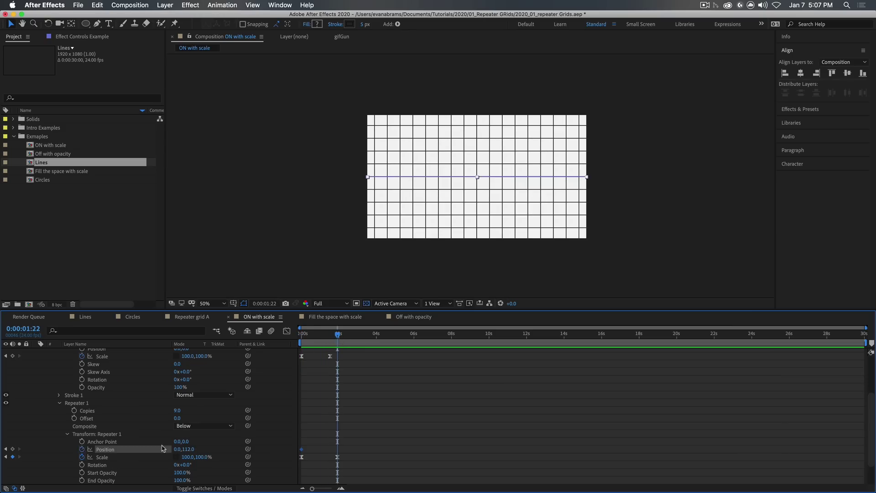
{"action": "left_click", "coordinate": [95, 434]}
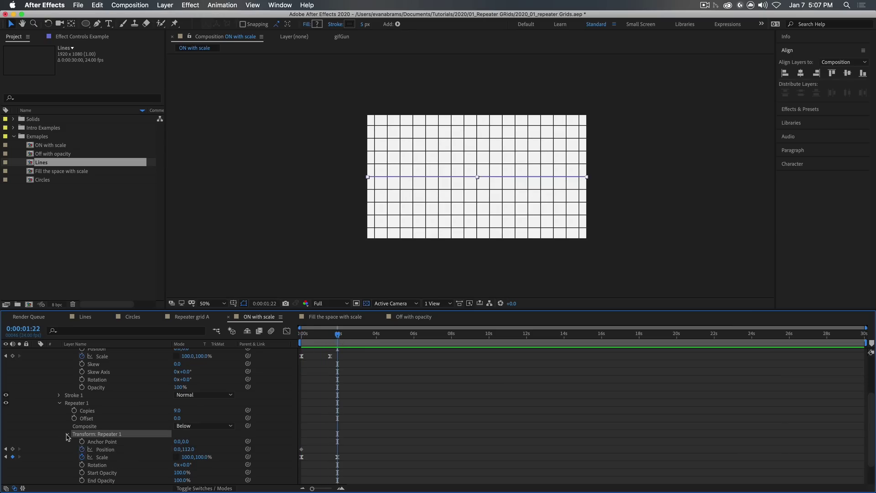
{"action": "left_click_drag", "start_coordinate": [184, 450], "coordinate": [205, 450]}
{"action": "left_click", "coordinate": [339, 372]}
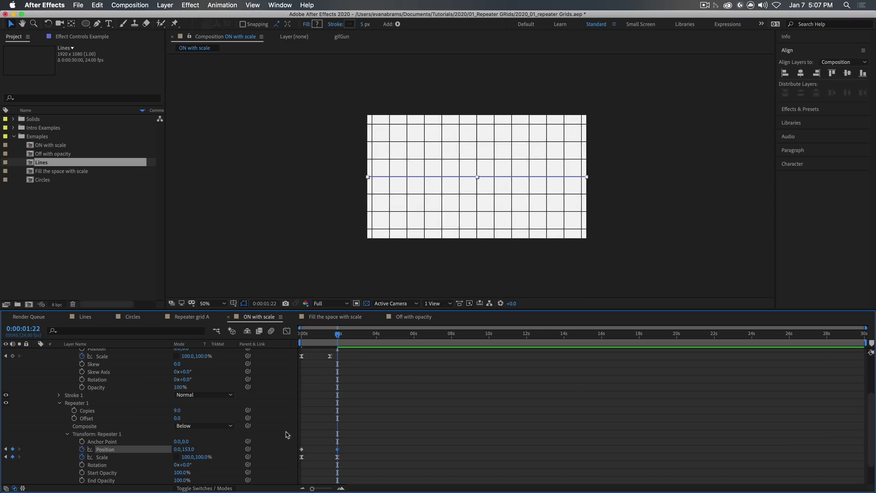
Shift the second Position keyframe later, apply Easy Ease (F9), and preview the grid
{"action": "left_click", "coordinate": [309, 449]}
{"action": "left_click_drag", "start_coordinate": [309, 449], "coordinate": [302, 334]}
{"action": "key", "text": "F9"}
{"action": "key", "text": "space"}
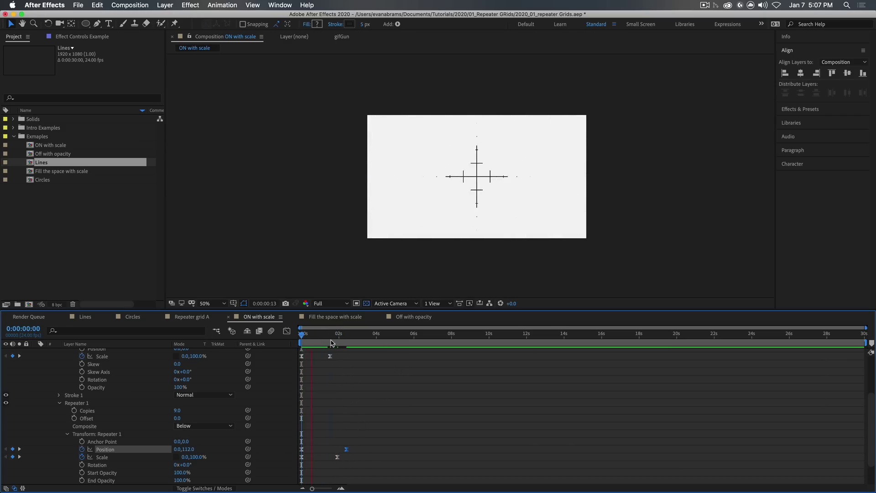
{"action": "key", "text": "space"}
{"action": "scroll", "coordinate": [97, 389], "scroll_direction": "down", "scroll_amount": 4}
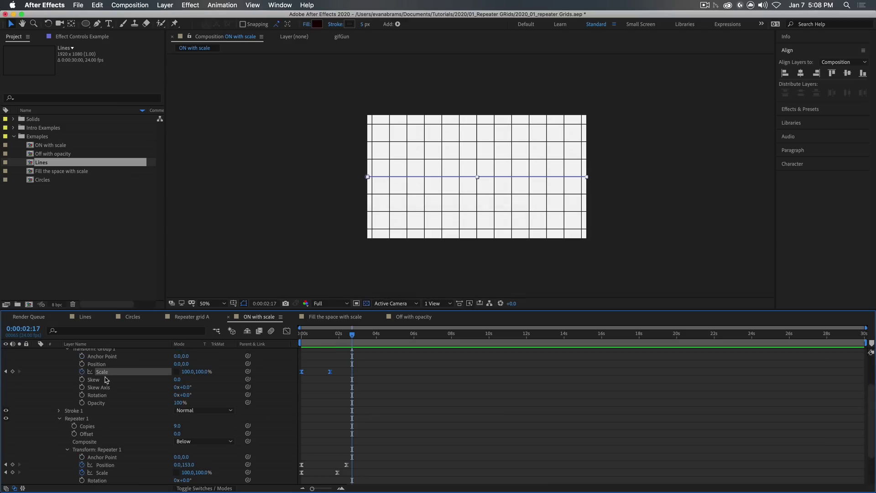
{"action": "left_click", "coordinate": [90, 402]}
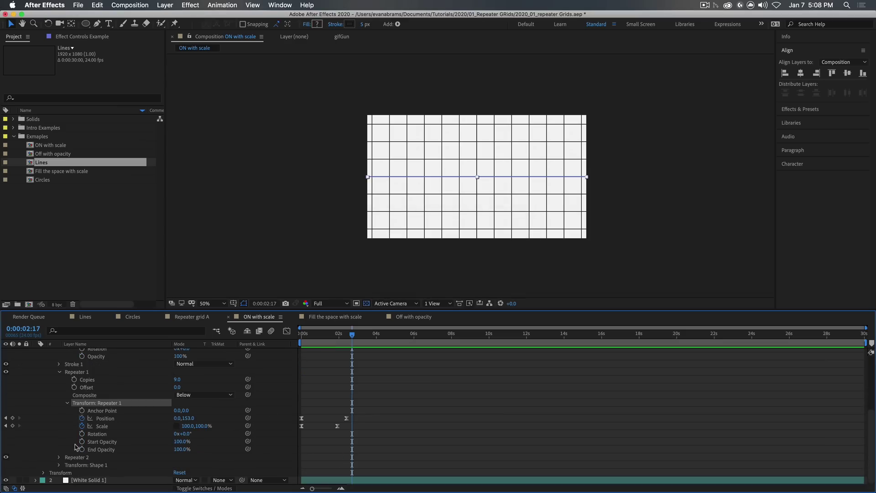
{"action": "key", "text": "Home"}
{"action": "key", "text": "space"}
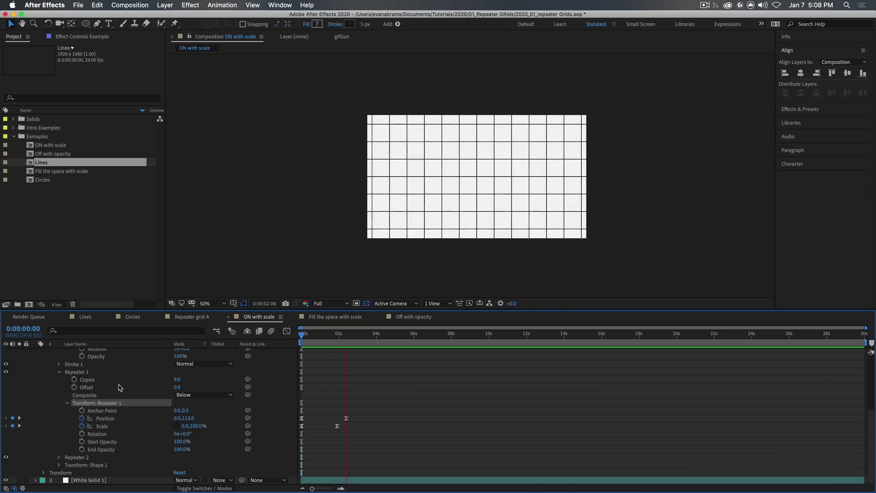
{"action": "key", "text": "space"}
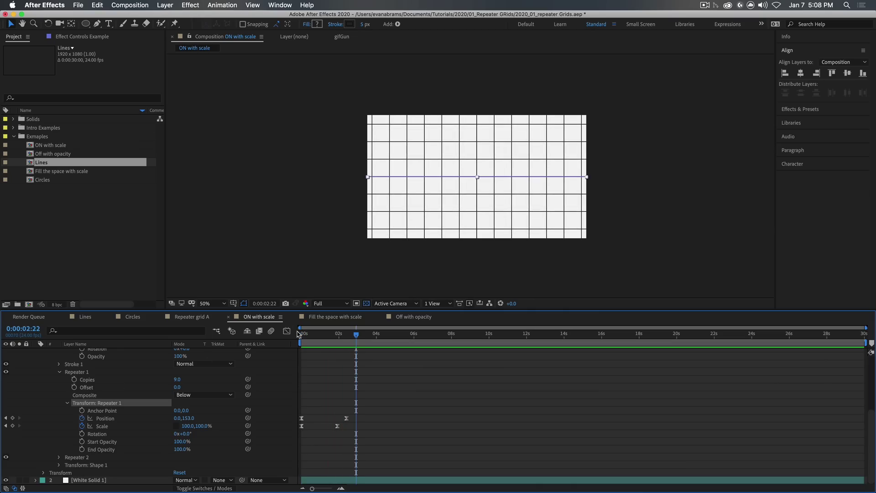
Switch to the Fill the space with scale composition and preview the grid scaling away
{"action": "left_click", "coordinate": [349, 317]}
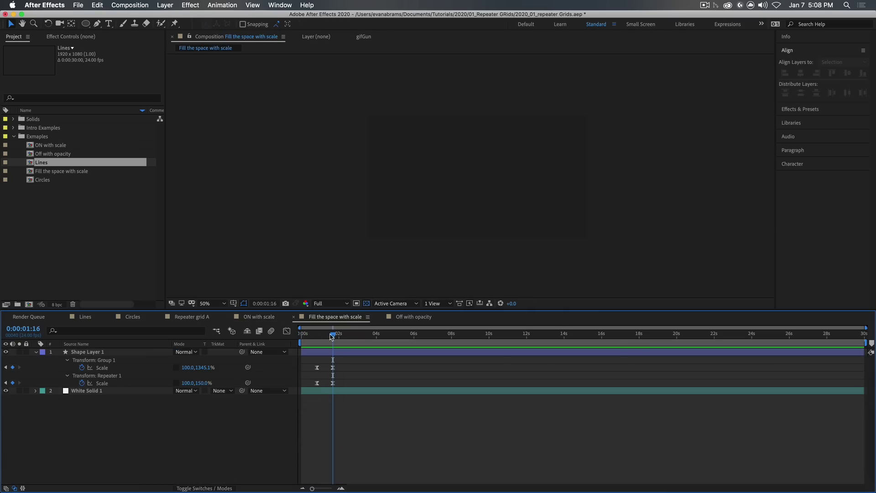
{"action": "left_click_drag", "start_coordinate": [332, 337], "coordinate": [317, 340]}
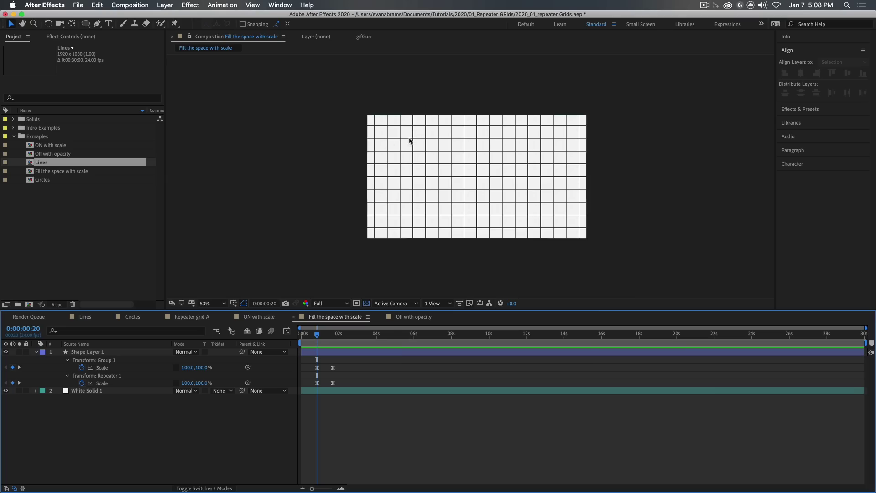
{"action": "key", "text": "space"}
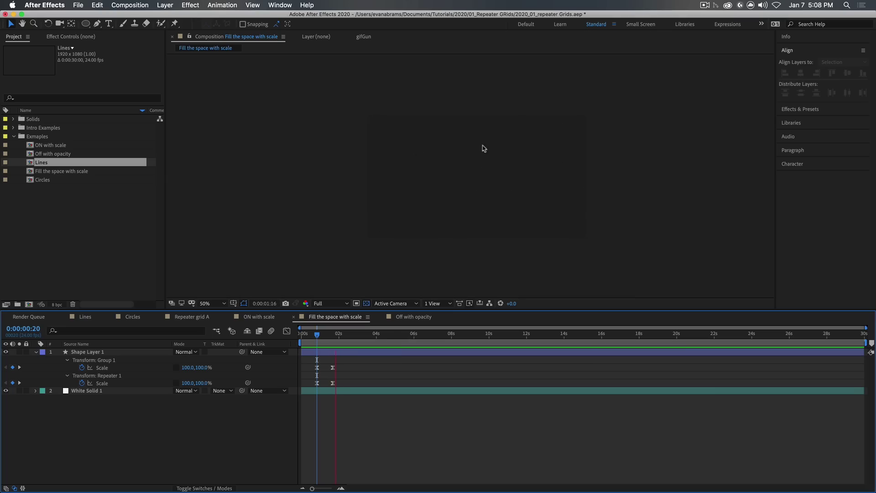
{"action": "key", "text": "space"}
{"action": "key", "text": "space"}
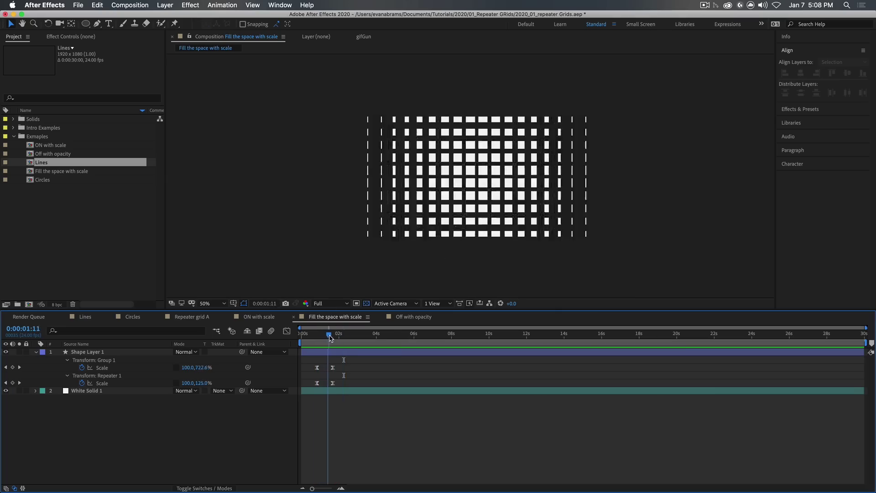
{"action": "key", "text": "space"}
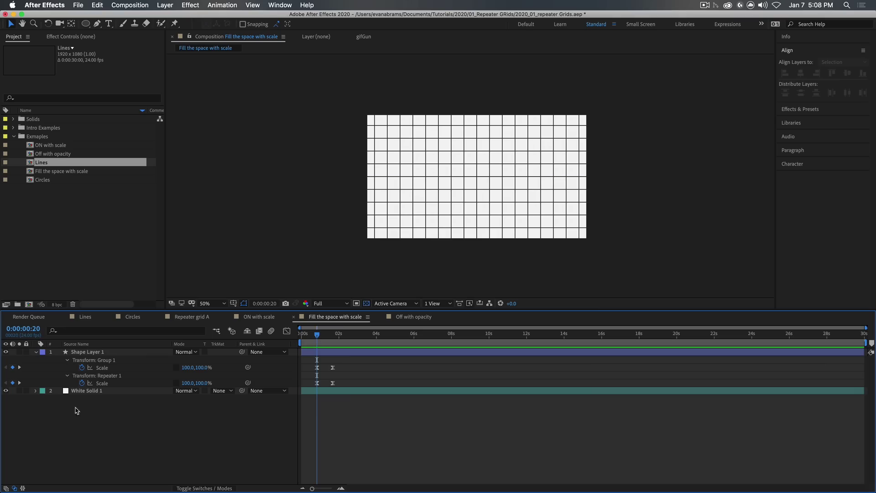
Clear Repeater 1 Scale's keyframes and paste new ones matching Group 1 Scale's timing
{"action": "left_click", "coordinate": [82, 383]}
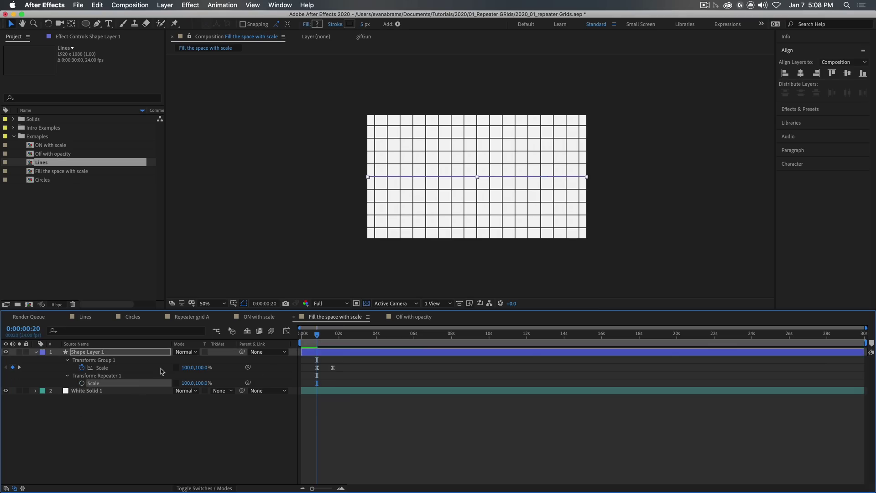
{"action": "left_click", "coordinate": [121, 368]}
{"action": "key", "text": "space"}
{"action": "left_click_drag", "start_coordinate": [331, 335], "coordinate": [321, 352]}
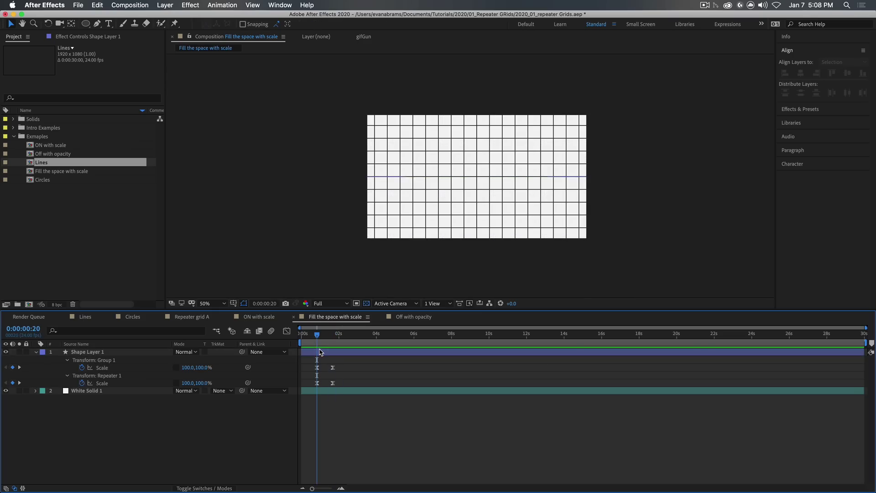
{"action": "left_click", "coordinate": [111, 383]}
{"action": "key", "text": "super+v"}
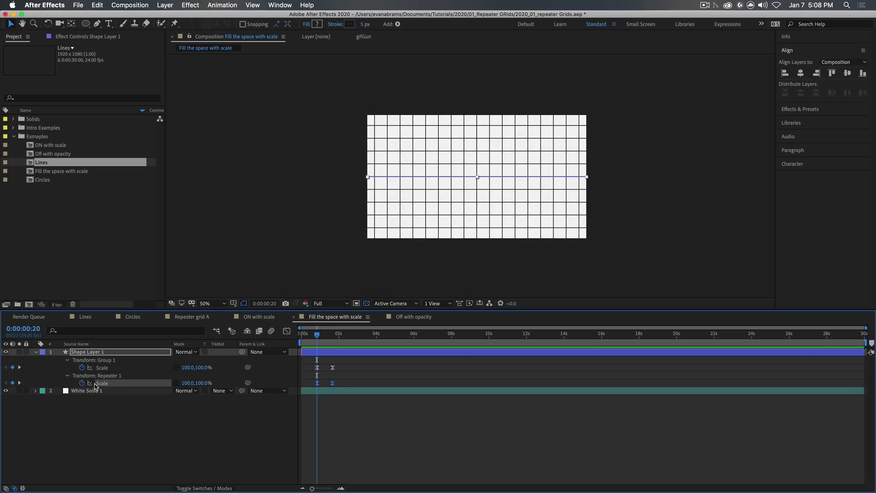
Scrub through the new Scale keyframes to check the grid stretching away and vanishing
{"action": "left_click_drag", "start_coordinate": [322, 341], "coordinate": [333, 340]}
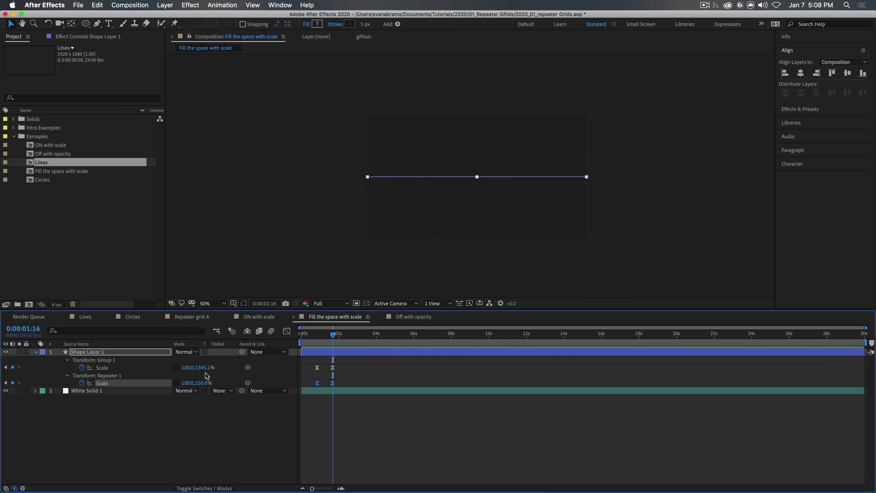
{"action": "left_click_drag", "start_coordinate": [333, 340], "coordinate": [318, 350]}
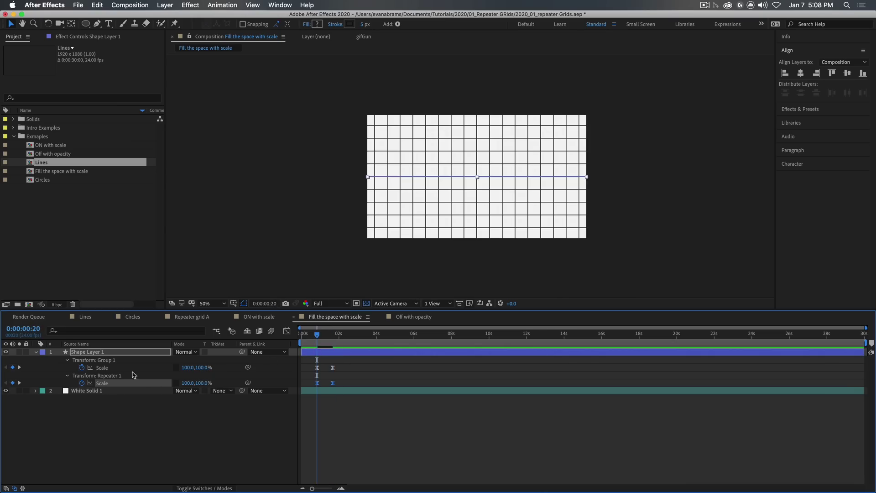
{"action": "mouse_move", "coordinate": [317, 340]}
{"action": "left_mouse_down"}
{"action": "mouse_move", "coordinate": [336, 349]}
{"action": "mouse_move", "coordinate": [318, 347]}
{"action": "left_mouse_up"}
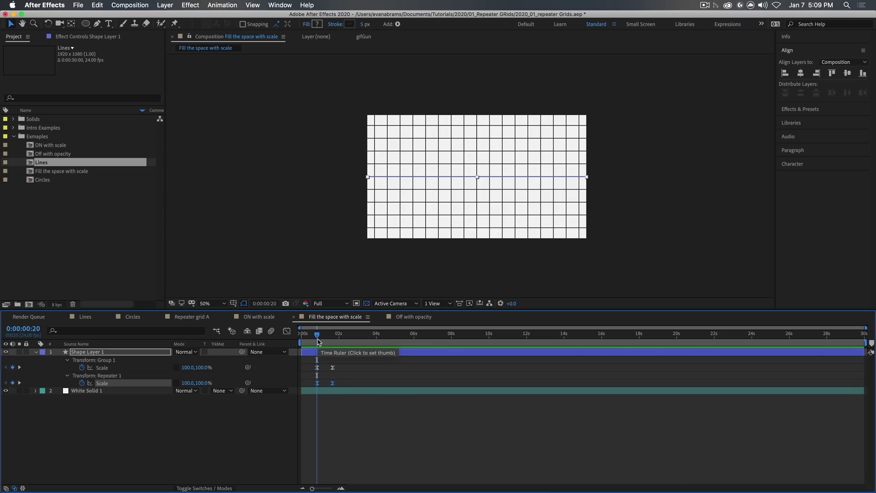
{"action": "key", "text": "space"}
{"action": "left_click", "coordinate": [97, 377]}
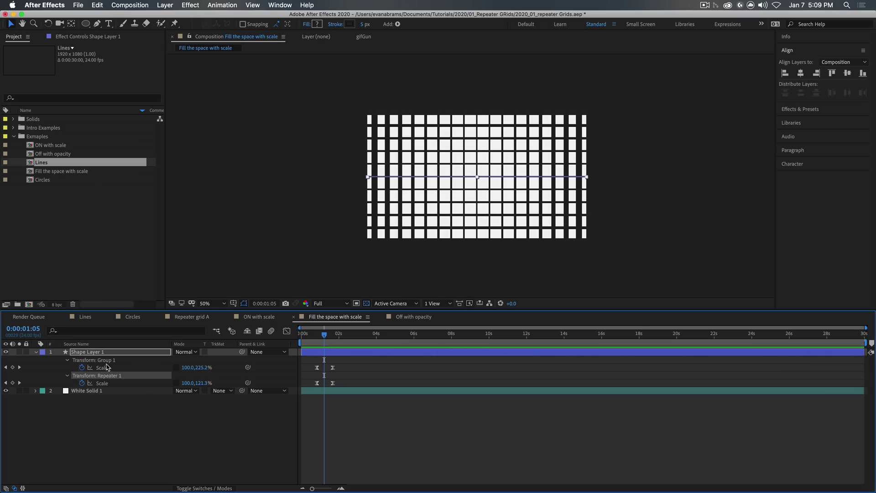
{"action": "mouse_move", "coordinate": [328, 333]}
{"action": "left_mouse_down"}
{"action": "mouse_move", "coordinate": [316, 338]}
{"action": "mouse_move", "coordinate": [333, 340]}
{"action": "left_mouse_up"}
In Off with opacity, reveal Shape Layer 1's Start and End Opacity keyframes and preview
{"action": "left_click", "coordinate": [414, 316]}
{"action": "left_click", "coordinate": [124, 351]}
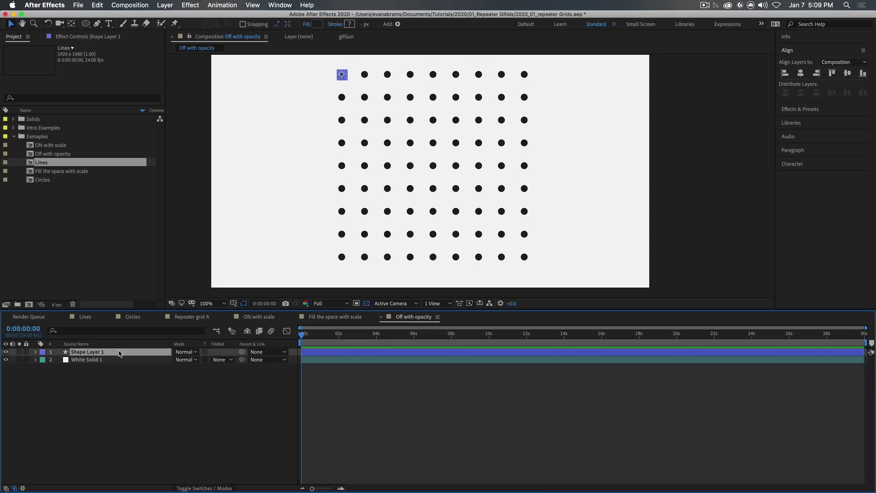
{"action": "key", "text": "u"}
{"action": "key", "text": "u"}
{"action": "left_click", "coordinate": [115, 445]}
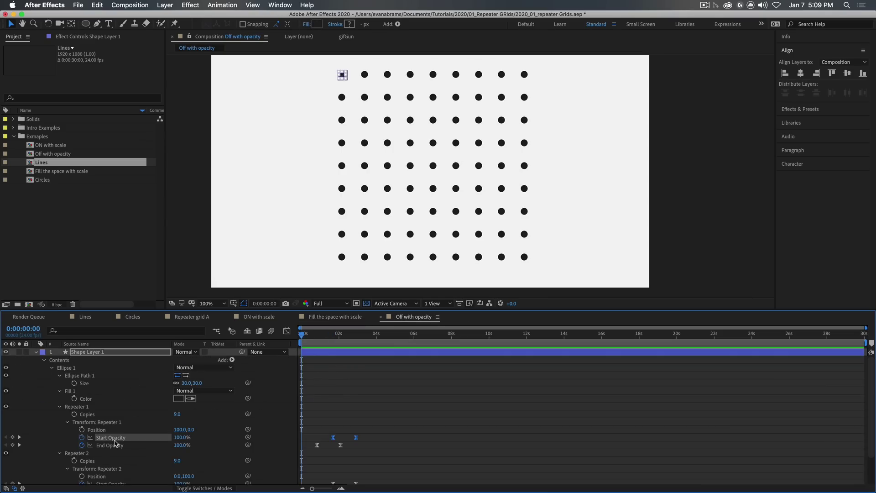
{"action": "scroll", "coordinate": [113, 442], "scroll_direction": "down", "scroll_amount": 1}
{"action": "left_click", "coordinate": [110, 424], "text": "shift"}
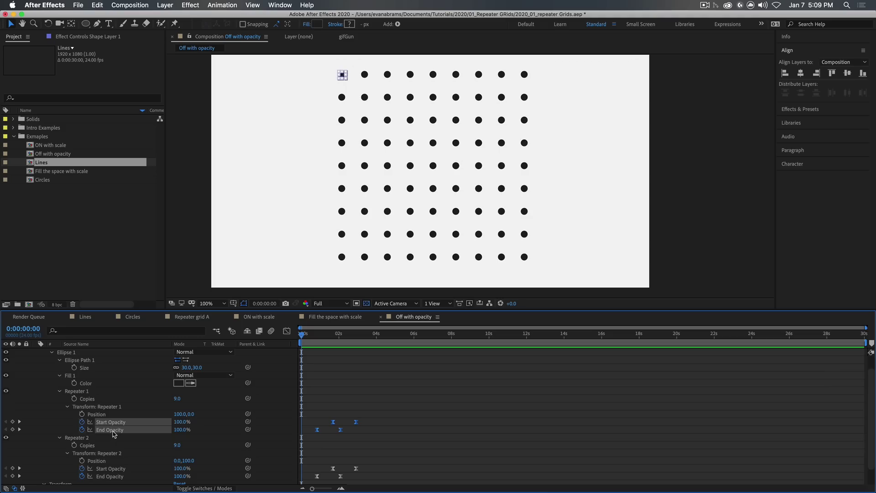
{"action": "left_click", "coordinate": [285, 377]}
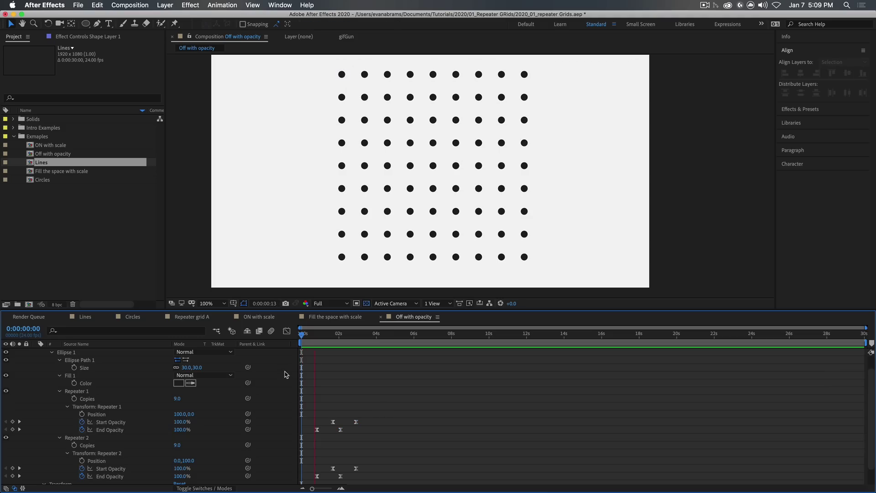
{"action": "key", "text": "space"}
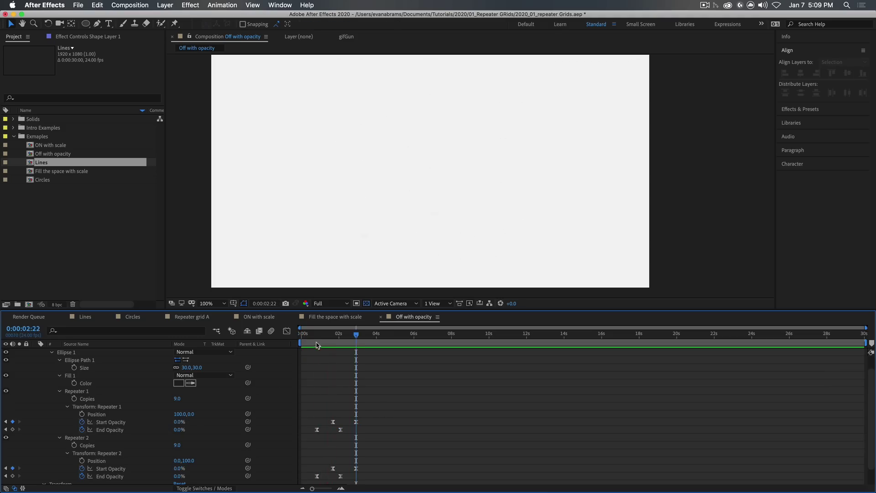
Scrub through the fade and select Repeater 1's Start and End Opacity keyframes
{"action": "left_click_drag", "start_coordinate": [316, 344], "coordinate": [338, 346]}
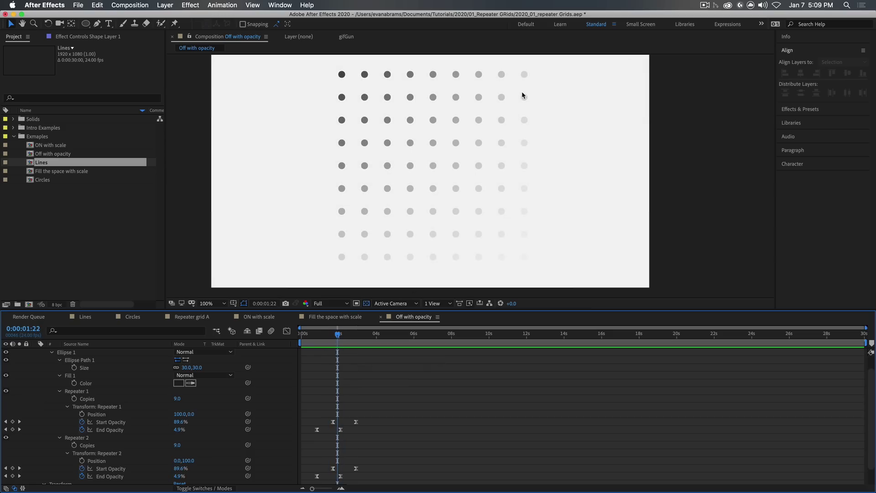
{"action": "left_click_drag", "start_coordinate": [324, 337], "coordinate": [319, 357]}
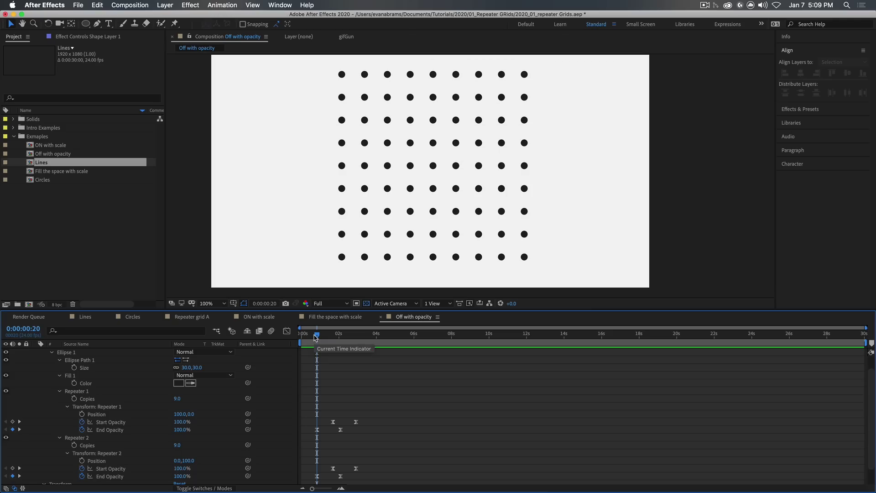
{"action": "left_click", "coordinate": [344, 78]}
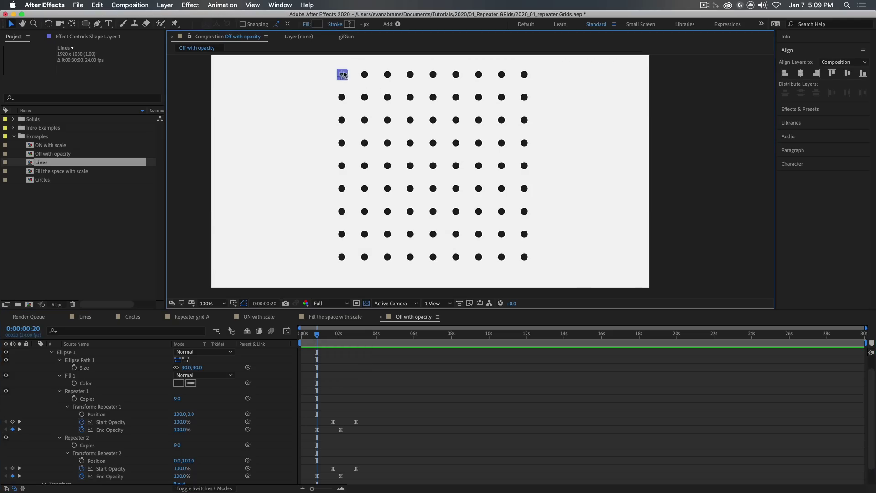
{"action": "left_click", "coordinate": [145, 420]}
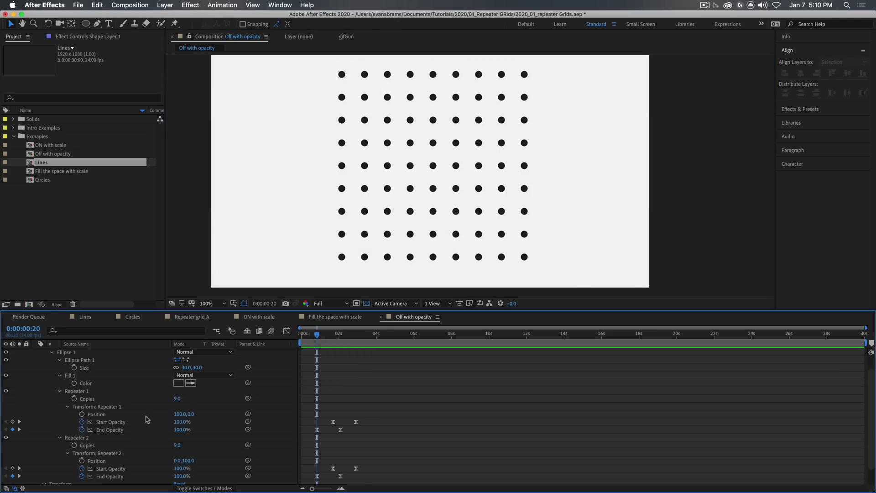
{"action": "left_click", "coordinate": [103, 429]}
{"action": "left_click", "coordinate": [104, 422]}
{"action": "left_click", "coordinate": [342, 409]}
{"action": "left_click", "coordinate": [167, 430]}
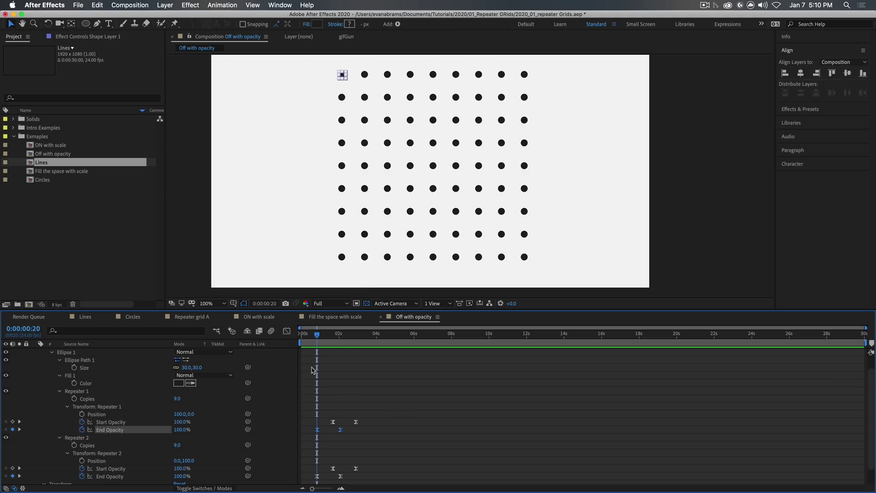
Scrub and preview the dot grid fading out to 0% opacity
{"action": "left_click_drag", "start_coordinate": [319, 338], "coordinate": [342, 344]}
{"action": "left_click", "coordinate": [333, 421]}
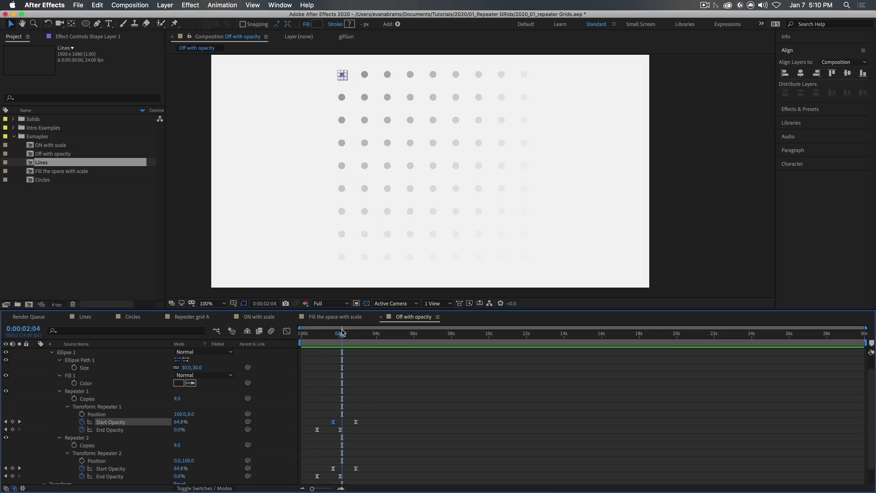
{"action": "left_click_drag", "start_coordinate": [348, 345], "coordinate": [322, 388]}
{"action": "left_click", "coordinate": [323, 389]}
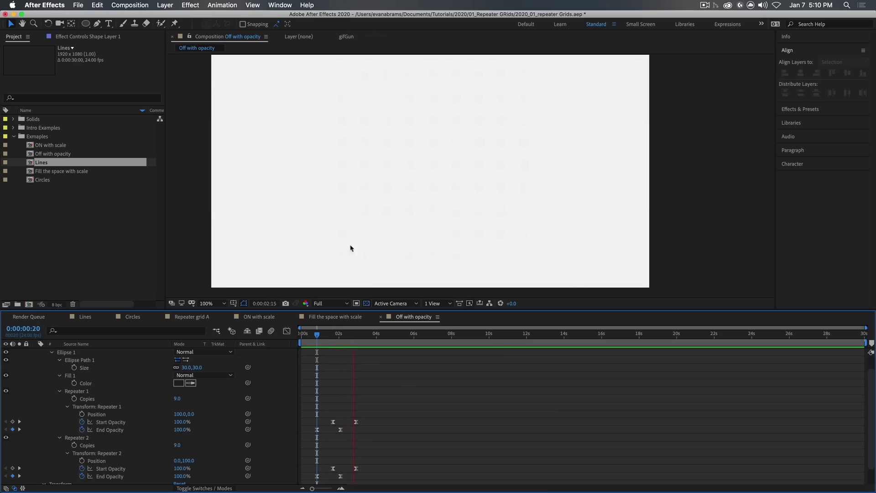
{"action": "key", "text": "space"}
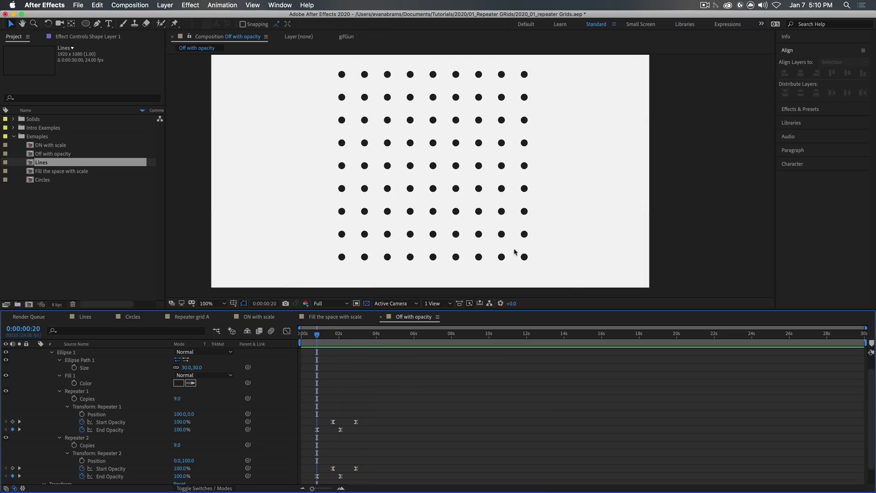
{"action": "scroll", "coordinate": [356, 444], "scroll_direction": "down", "scroll_amount": 2}
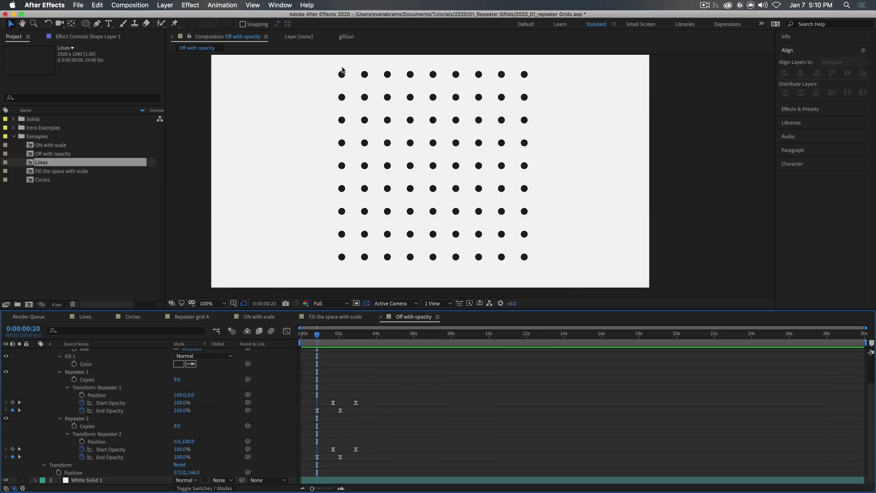
{"action": "key", "text": "space"}
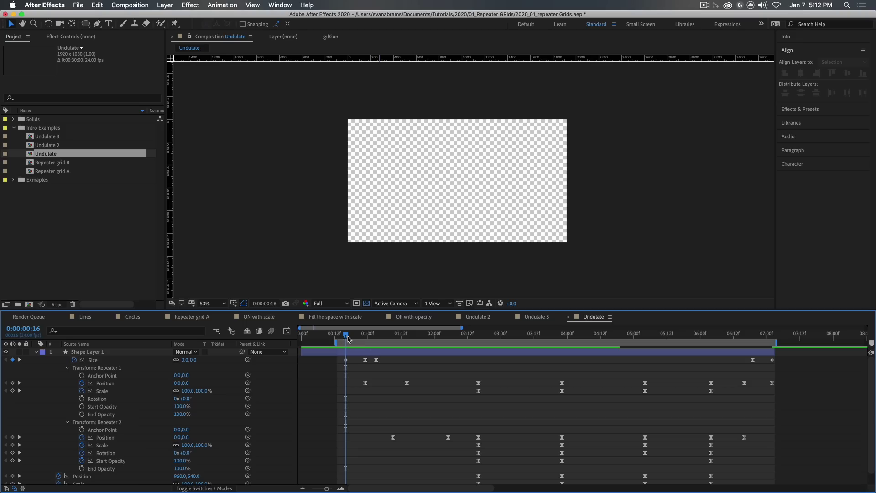
Scrub the Undulate comp to watch the single dot's Size animation appear around 0:00:01:00
{"action": "left_click_drag", "start_coordinate": [348, 339], "coordinate": [368, 340]}
{"action": "left_click", "coordinate": [137, 360]}
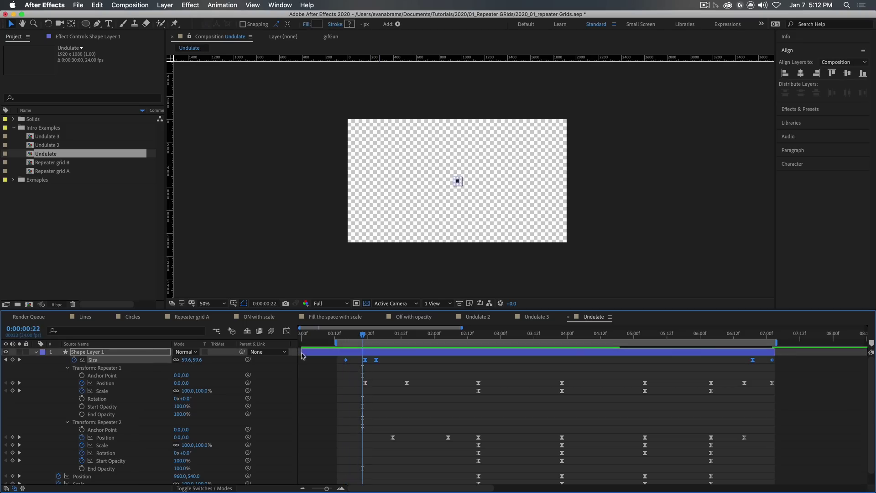
{"action": "left_click_drag", "start_coordinate": [365, 338], "coordinate": [370, 337]}
{"action": "left_click", "coordinate": [476, 274]}
{"action": "key", "text": "space"}
{"action": "key", "text": "period"}
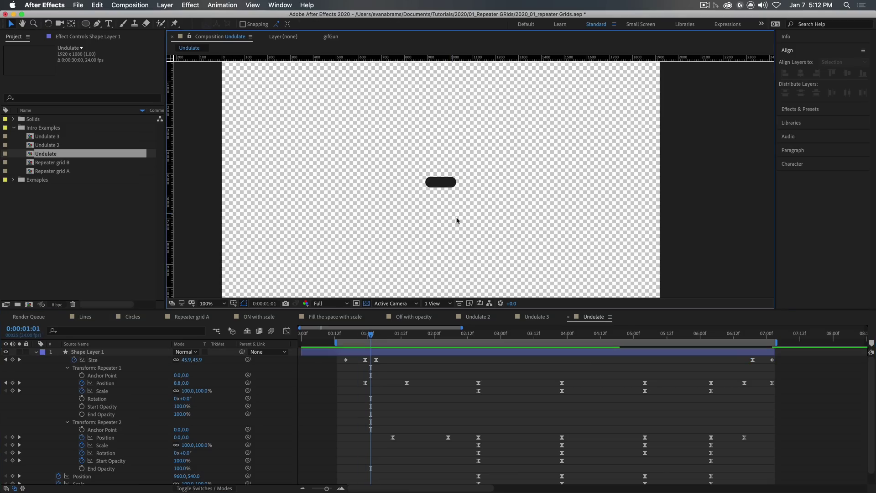
{"action": "left_click", "coordinate": [368, 338]}
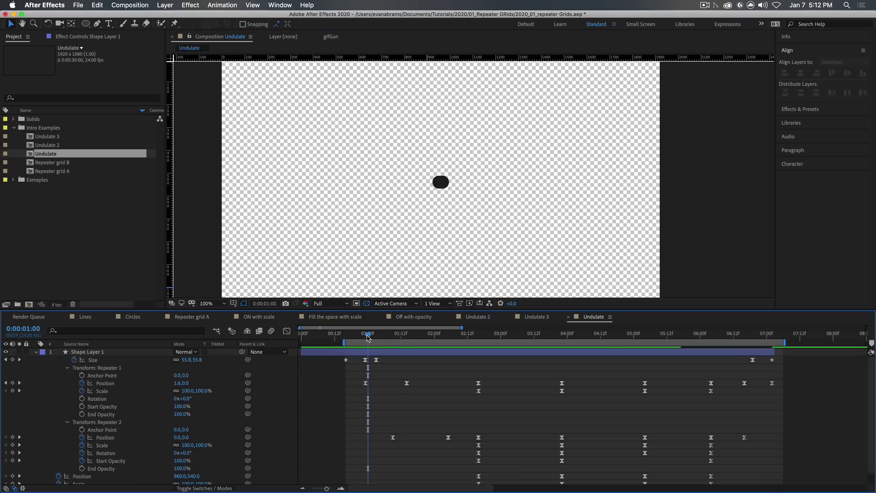
{"action": "left_click_drag", "start_coordinate": [368, 338], "coordinate": [365, 340]}
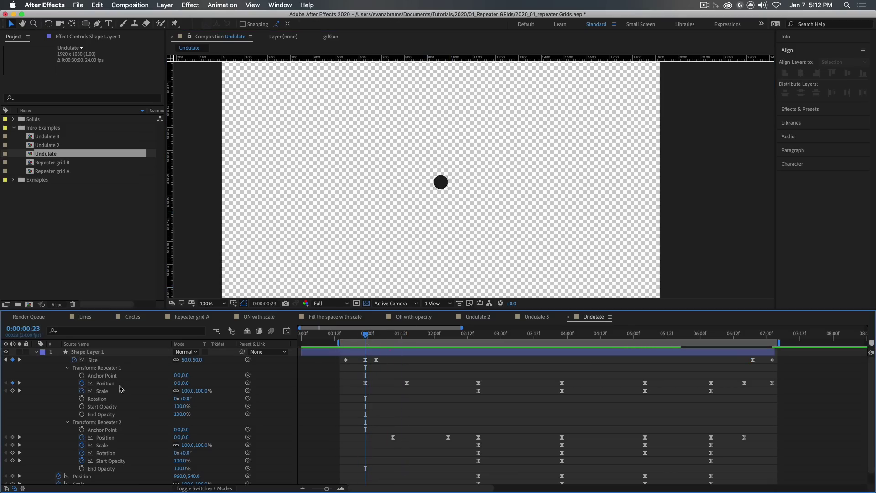
Scrub forward as the dots spread into a row and then a full 11 × 11 grid
{"action": "left_click", "coordinate": [105, 383]}
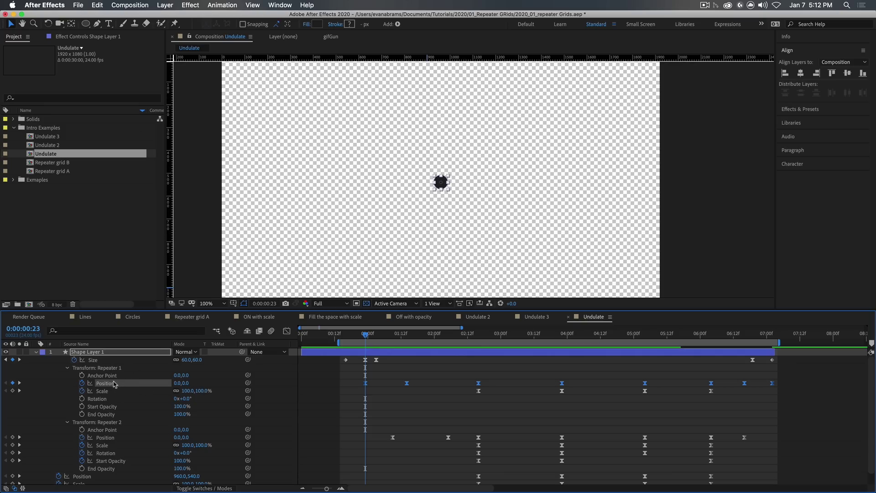
{"action": "left_click_drag", "start_coordinate": [369, 337], "coordinate": [393, 346]}
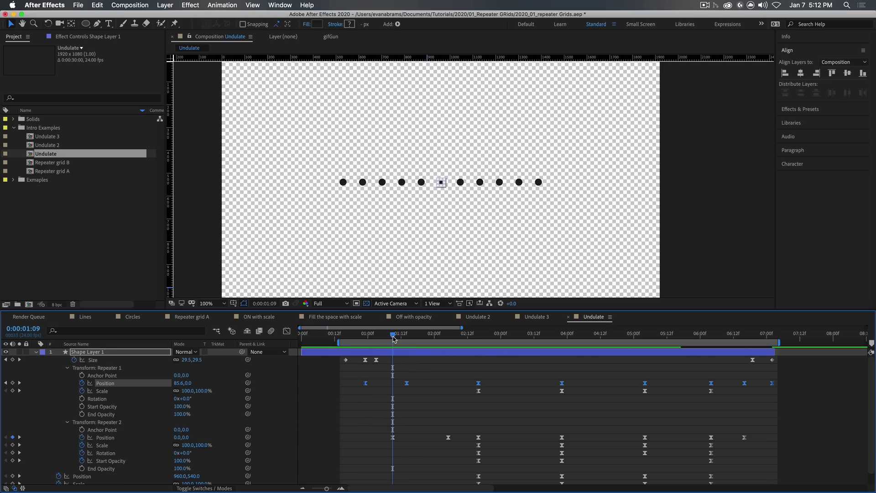
{"action": "left_click_drag", "start_coordinate": [395, 338], "coordinate": [480, 356]}
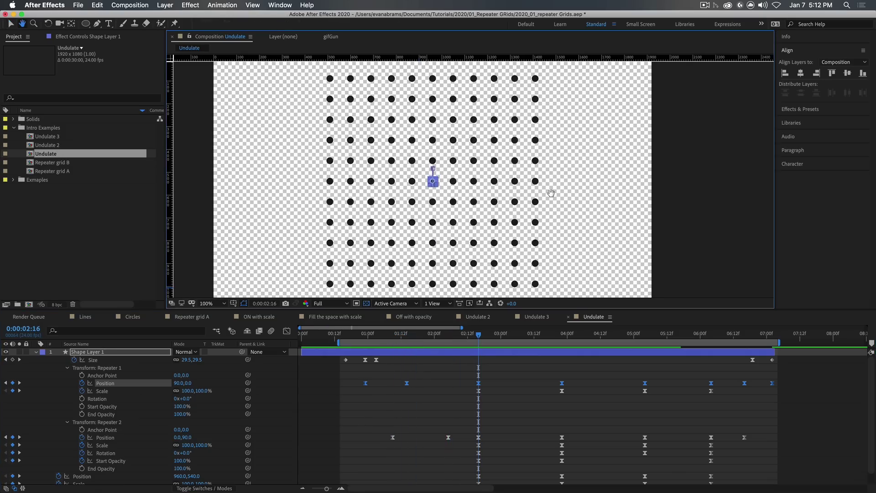
{"action": "left_click_drag", "start_coordinate": [562, 197], "coordinate": [554, 192]}
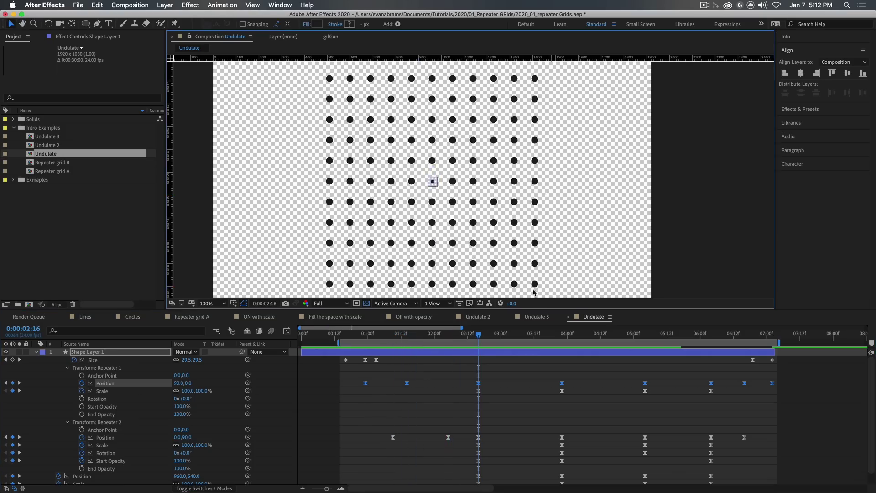
Select both repeaters' Scale, Position and Start Opacity keyframes to inspect them
{"action": "left_click", "coordinate": [109, 393]}
{"action": "left_click", "coordinate": [109, 444]}
{"action": "left_click", "coordinate": [106, 383]}
{"action": "left_click", "coordinate": [106, 368]}
{"action": "left_click", "coordinate": [121, 423]}
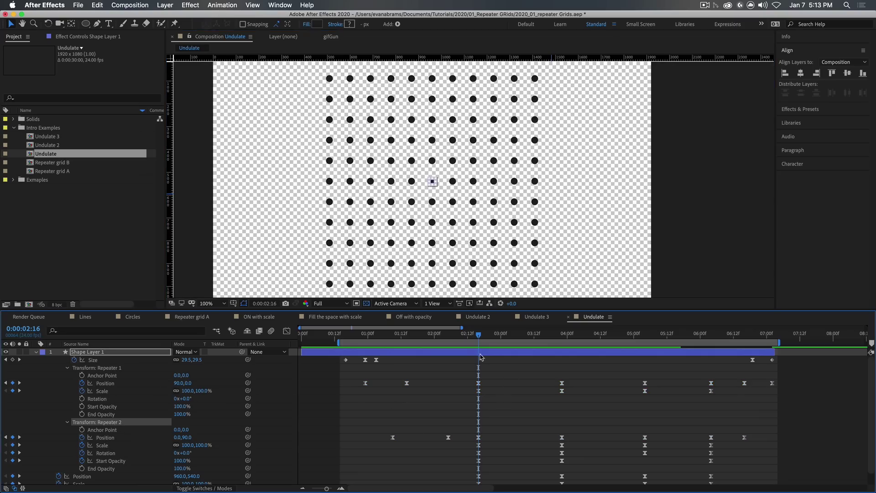
{"action": "left_click", "coordinate": [109, 461]}
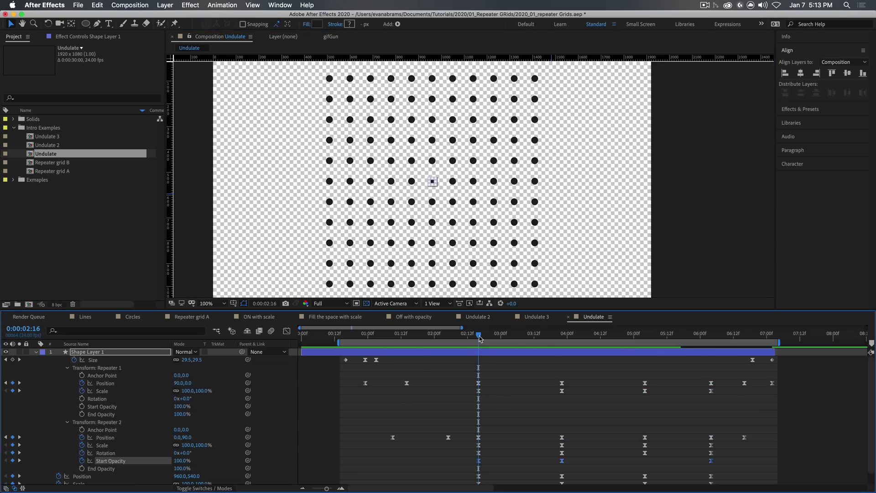
Scrub from 0:00:02:16 past 0:00:05:00 and preview the grid curling into a dot wave
{"action": "left_click_drag", "start_coordinate": [480, 338], "coordinate": [561, 347]}
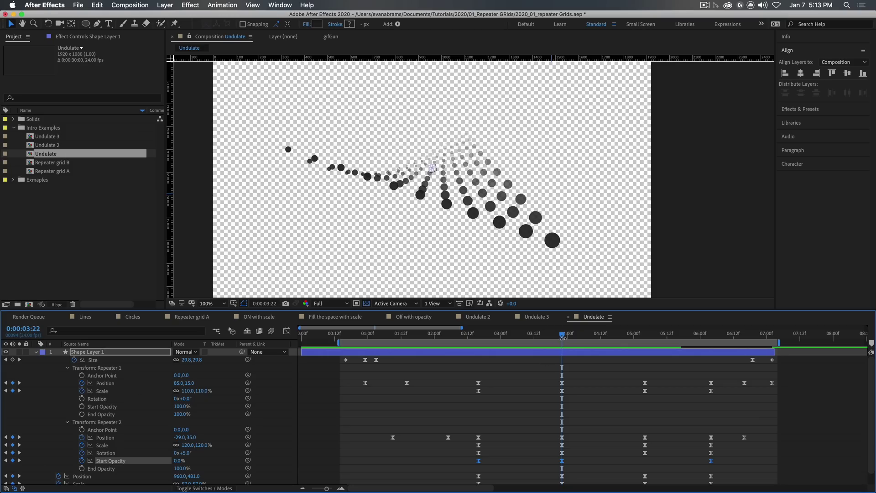
{"action": "left_click_drag", "start_coordinate": [564, 337], "coordinate": [561, 354]}
{"action": "left_click", "coordinate": [629, 376]}
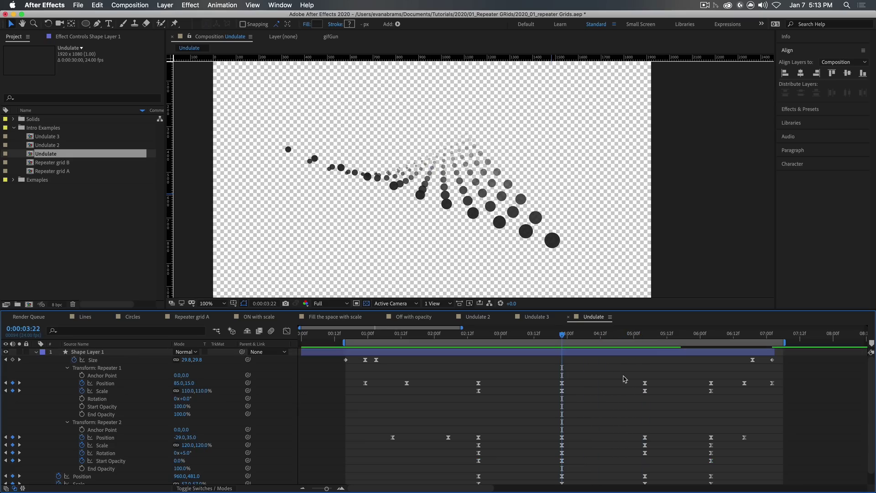
{"action": "left_click_drag", "start_coordinate": [479, 339], "coordinate": [648, 388]}
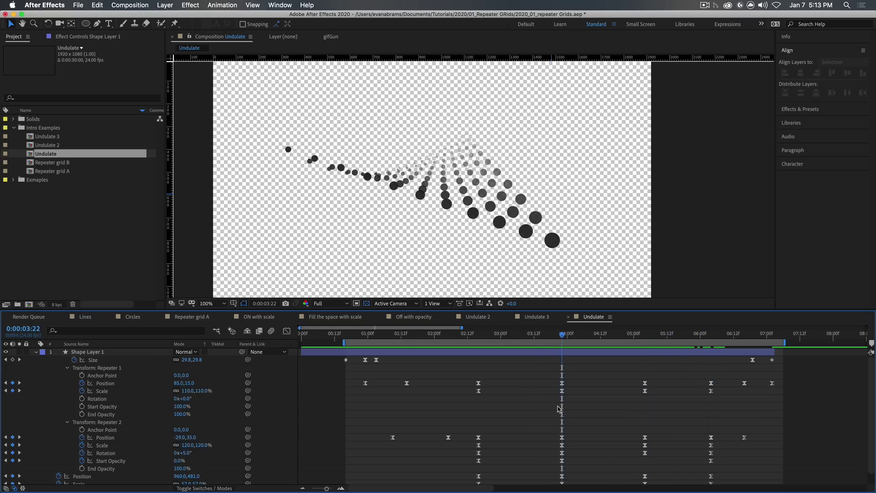
{"action": "left_click_drag", "start_coordinate": [559, 409], "coordinate": [708, 374]}
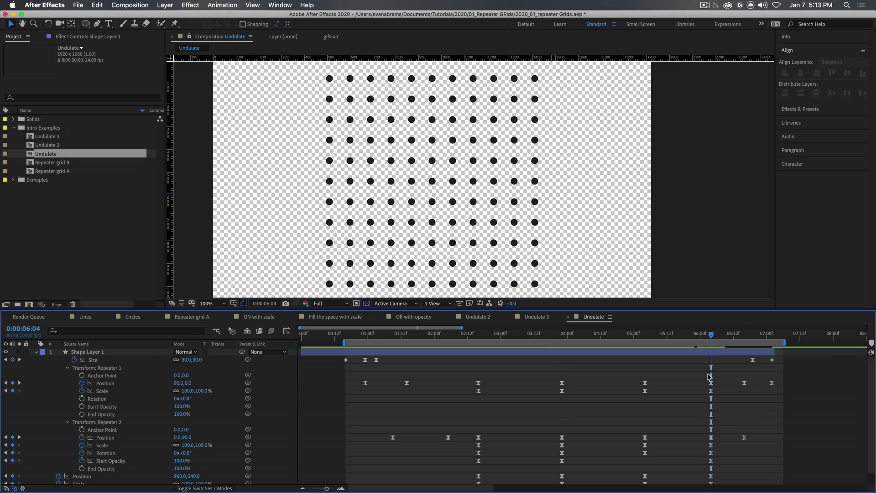
{"action": "left_click_drag", "start_coordinate": [706, 338], "coordinate": [378, 386]}
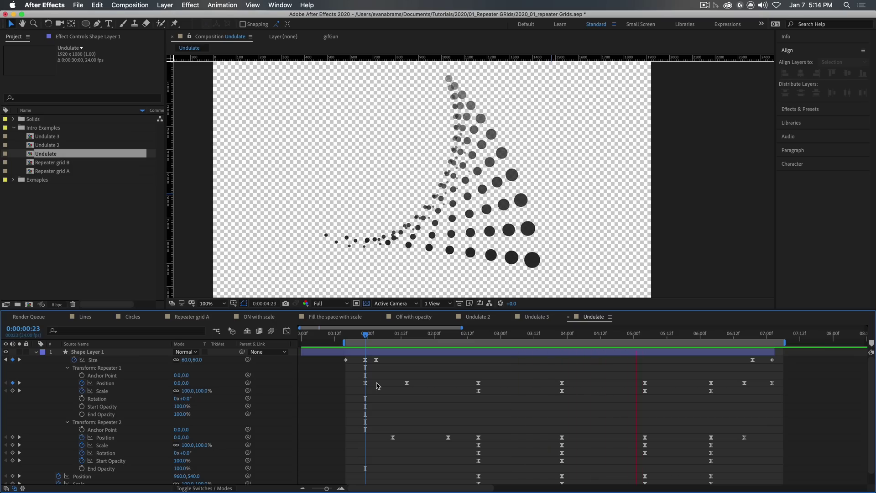
{"action": "key", "text": "space"}
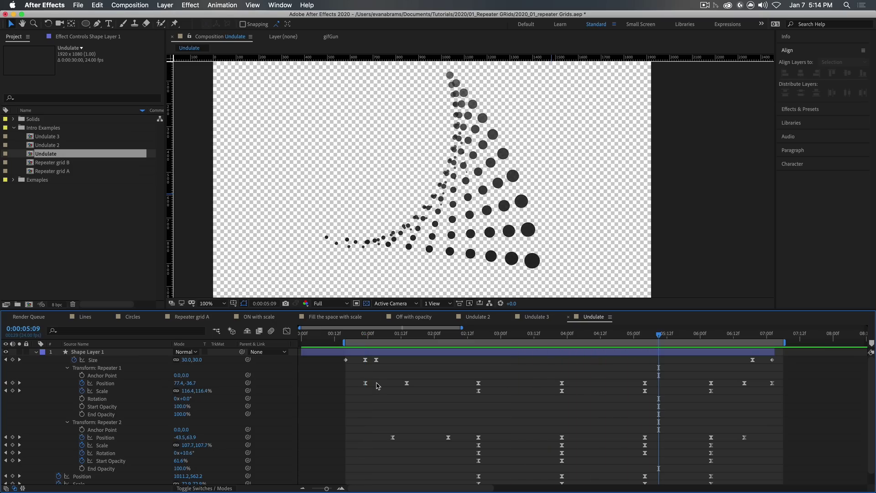
Enlarge the timeline panel and stop at 0:00:03:10 with Repeater 2's transform selected
{"action": "left_click_drag", "start_coordinate": [457, 311], "coordinate": [457, 254]}
{"action": "scroll", "coordinate": [494, 167], "scroll_direction": "down", "scroll_amount": 2}
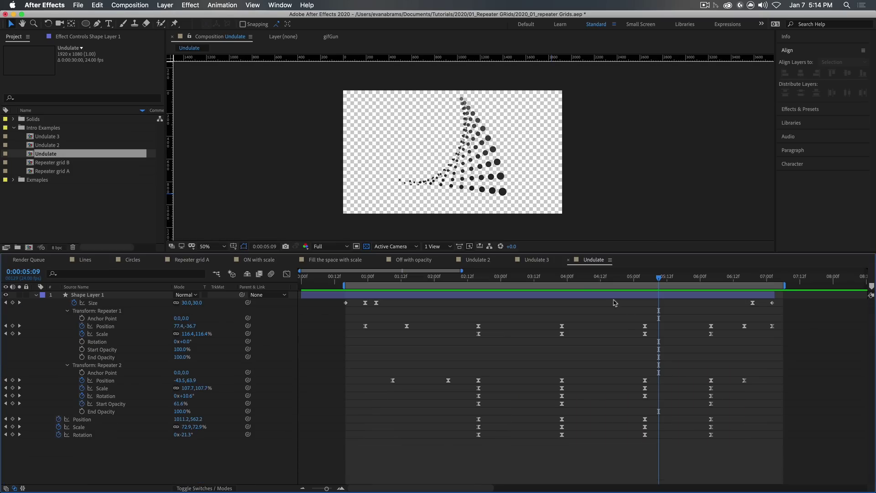
{"action": "key", "text": "j"}
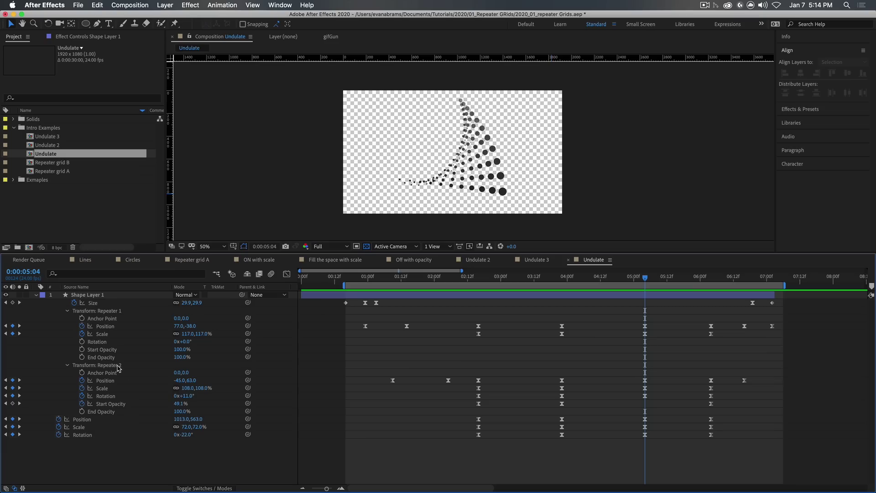
{"action": "left_click", "coordinate": [118, 366]}
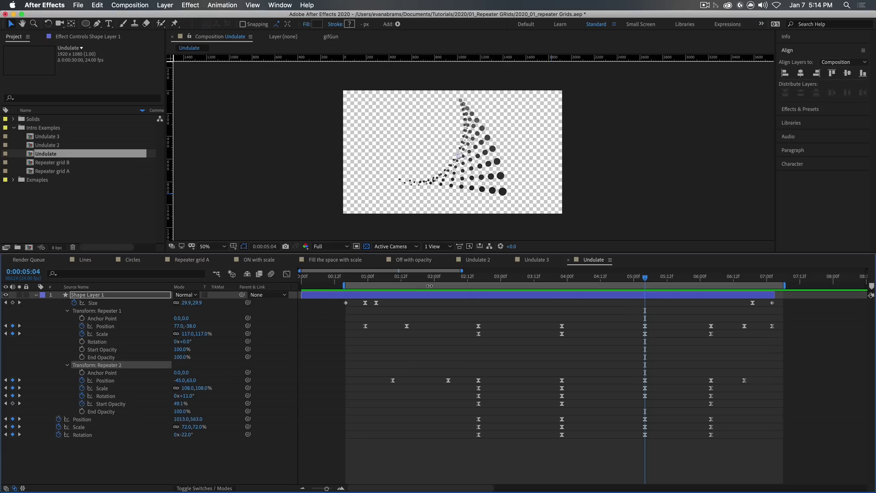
{"action": "left_click", "coordinate": [483, 281]}
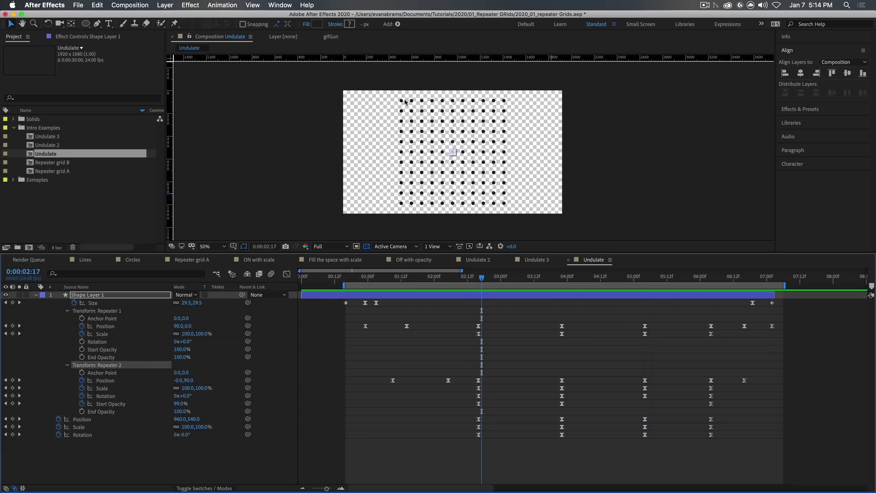
{"action": "left_click_drag", "start_coordinate": [481, 281], "coordinate": [565, 307]}
{"action": "key", "text": "space"}
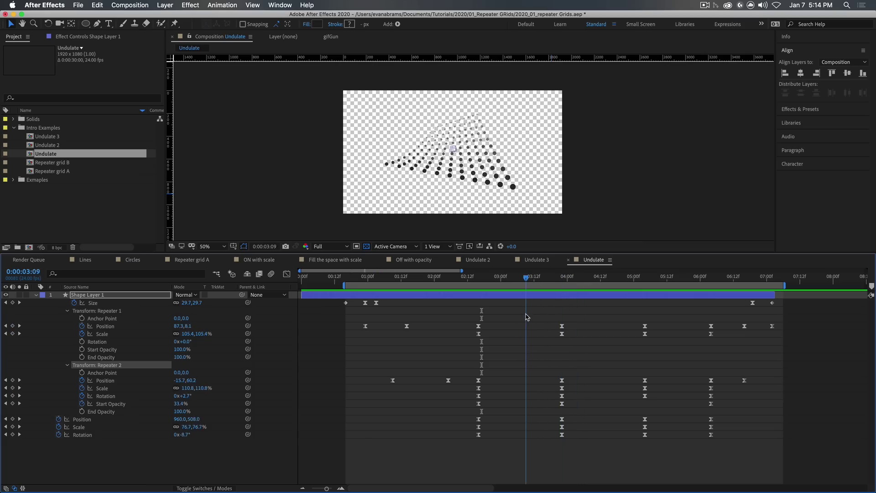
{"action": "key", "text": "space"}
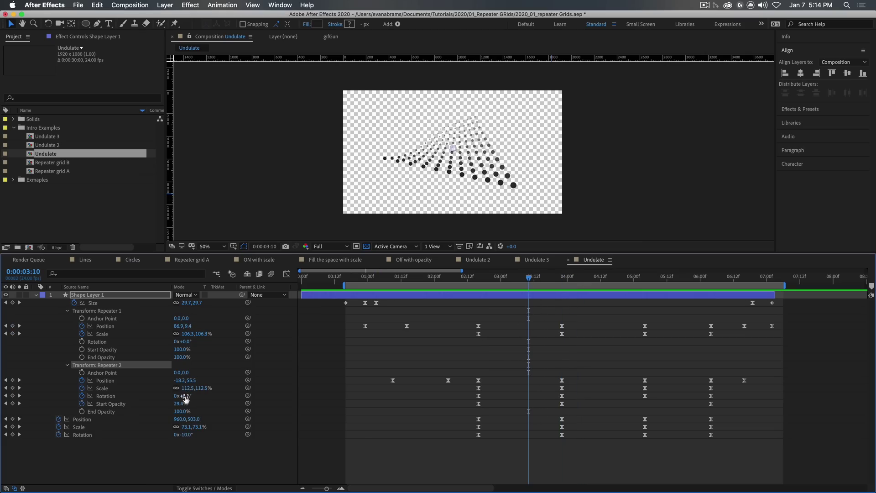
Tilt Repeater 2 rotation to 5.0°, undo the Start Opacity change, and set Scale to 122.2%
{"action": "left_click_drag", "start_coordinate": [186, 399], "coordinate": [275, 373]}
{"action": "key", "text": "super+z"}
{"action": "key", "text": "period"}
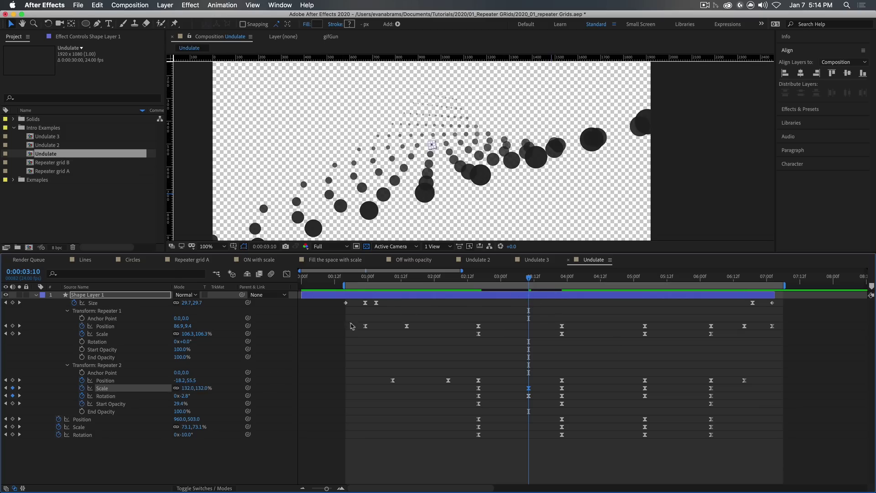
{"action": "left_click_drag", "start_coordinate": [205, 388], "coordinate": [165, 390]}
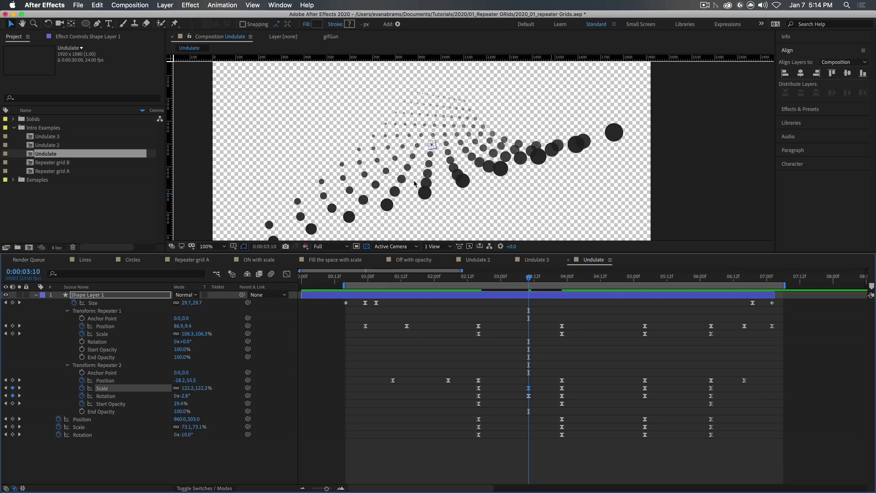